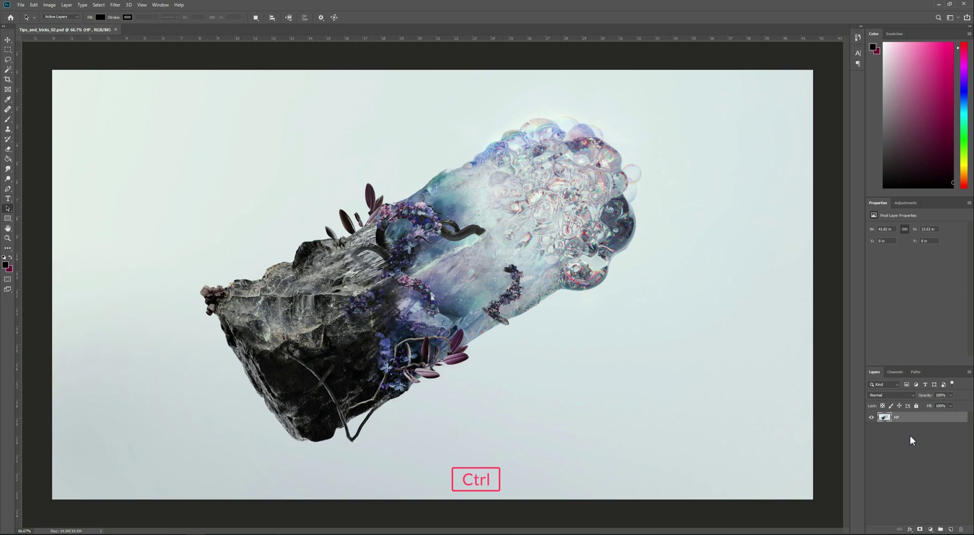
- Place a merged copy of the artwork on a new layer named CC and convert it to a Smart Object
key("ctrl+shift+c")
key("ctrl+shift+v")
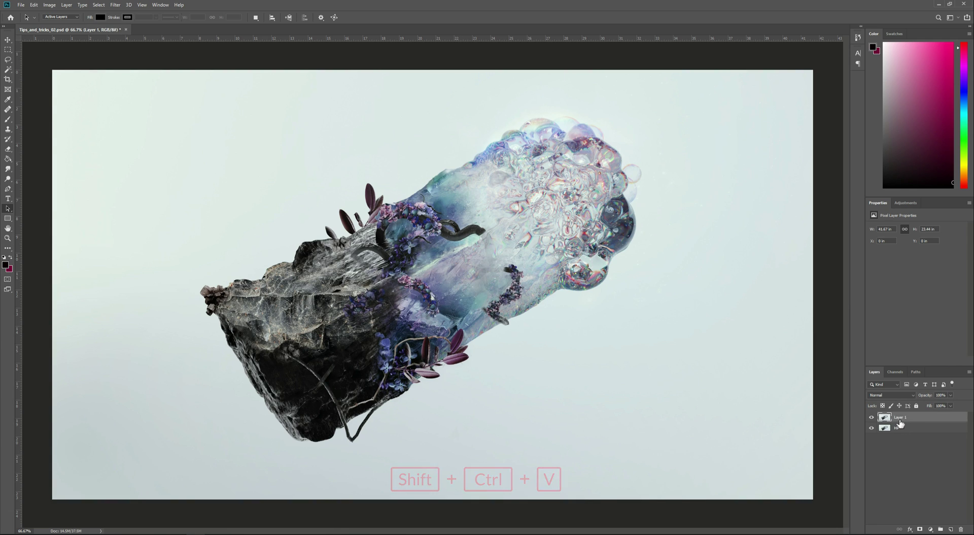
double_click(900, 418)
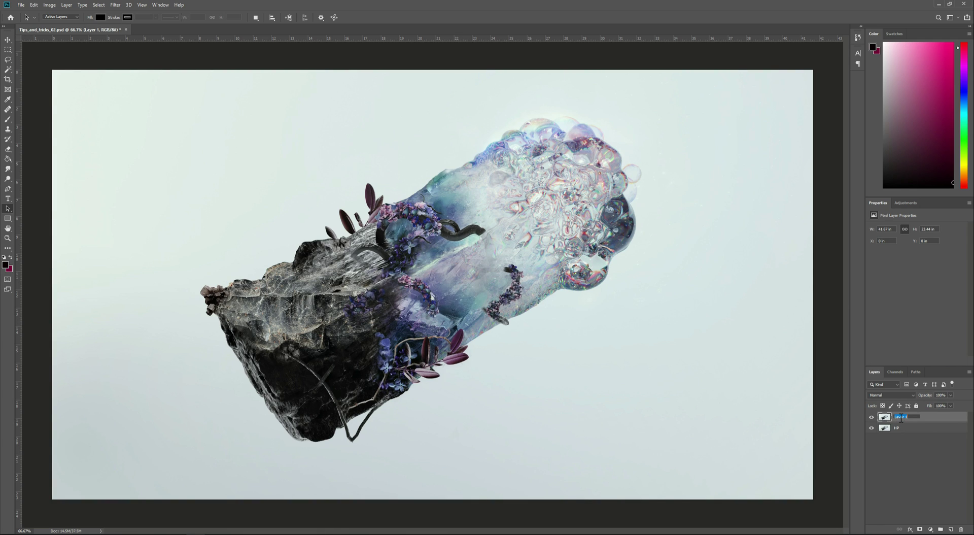
type("CC")
key("Return")
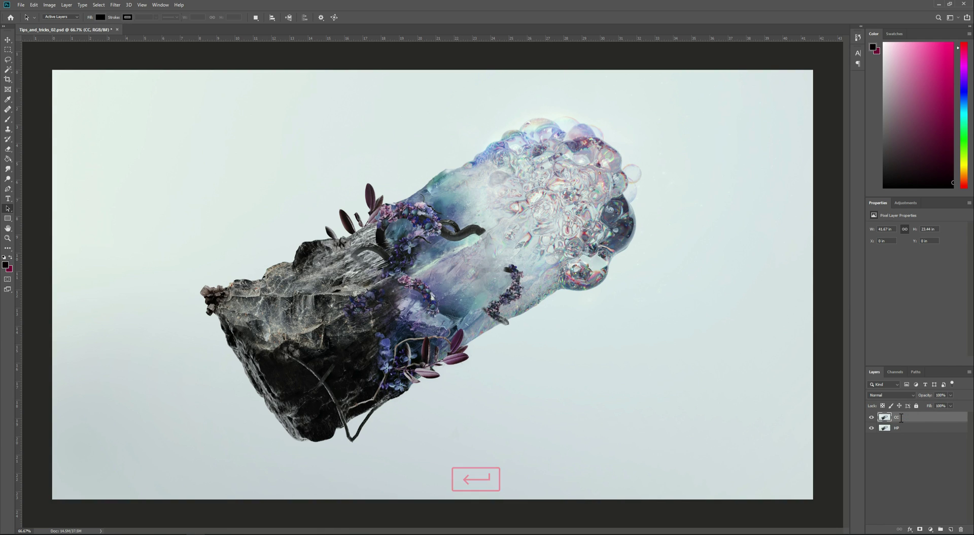
right_click(901, 417)
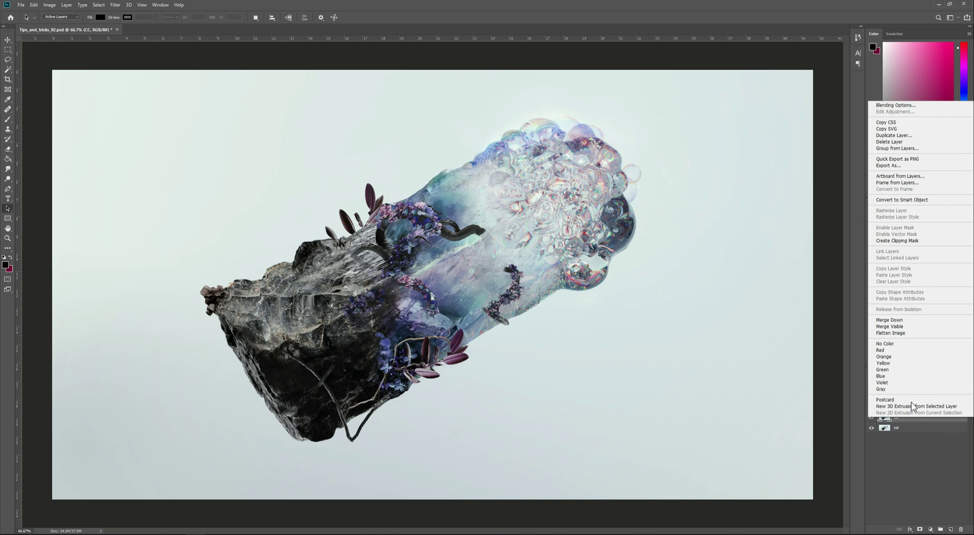
left_click(896, 200)
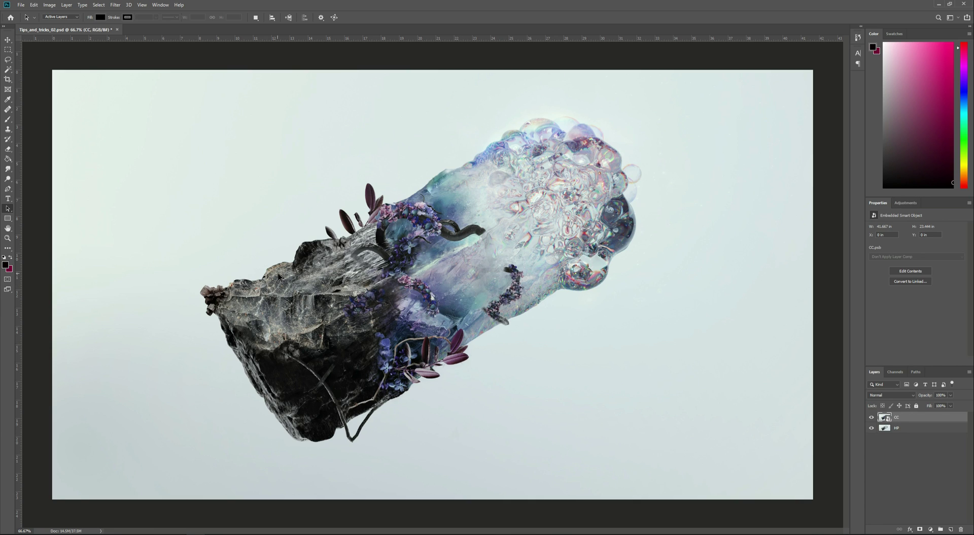
- Apply Camera Raw to CC with temperature -4, tint +7, exposure +0.15, contrast +18, highlights -18, shadows +13, whites -23, blacks -7, texture +13, clarity +7, vibrance +4
left_click(116, 7)
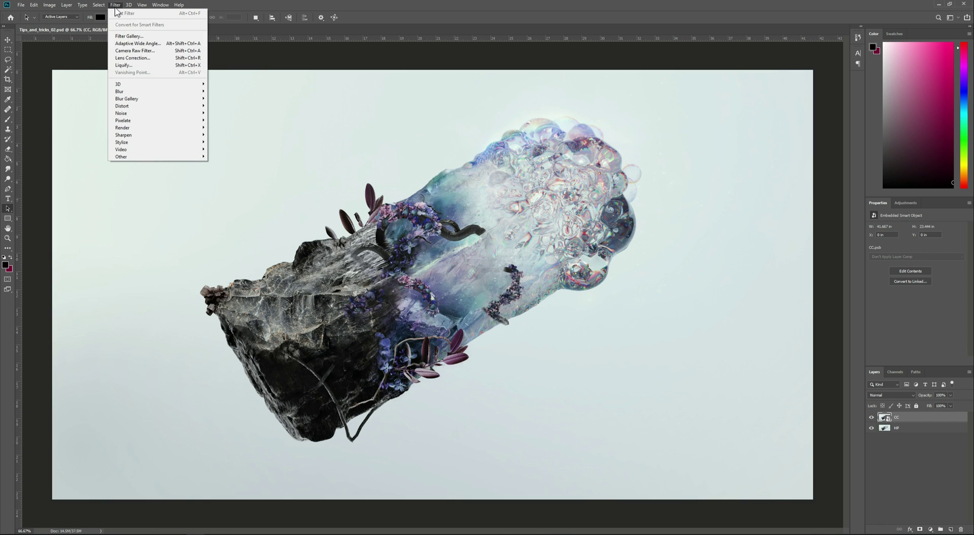
left_click(139, 51)
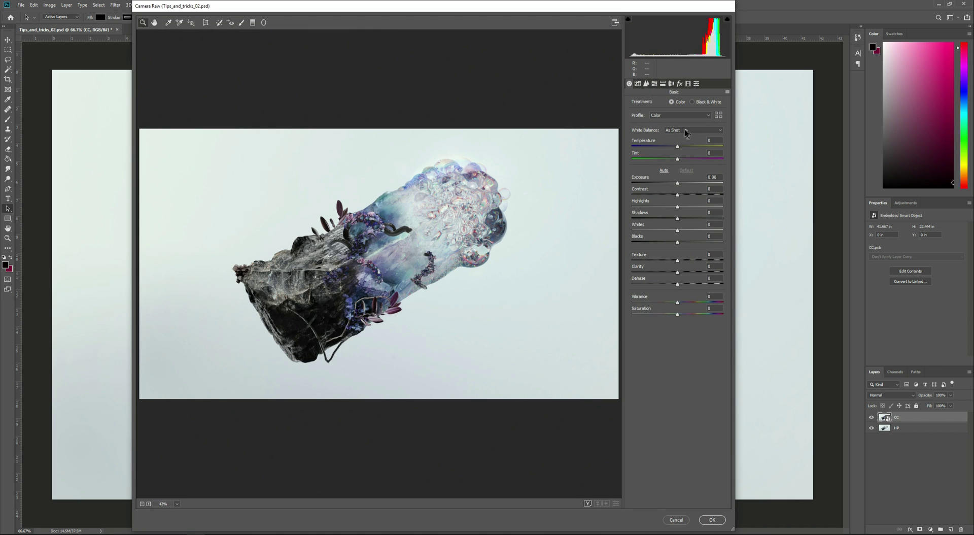
left_click_drag(678, 149, 683, 305)
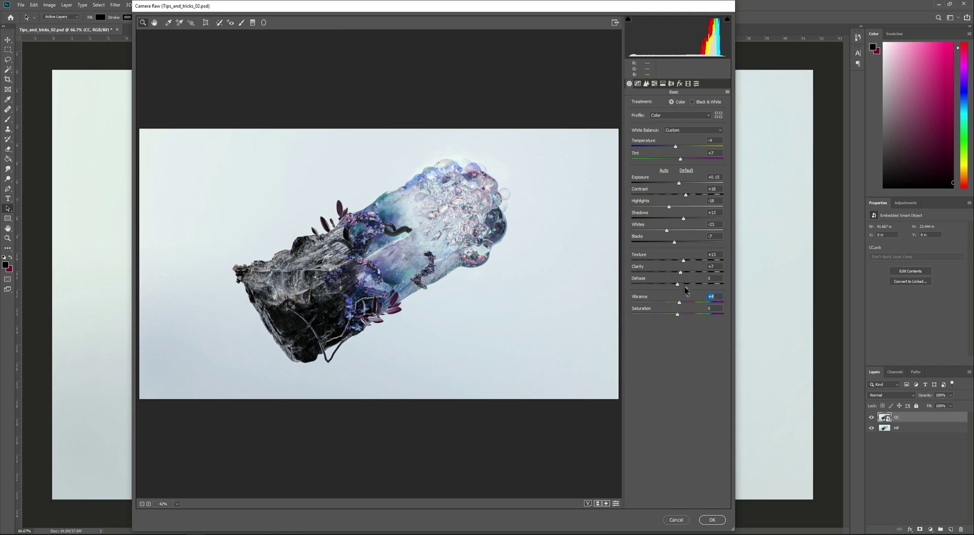
- Try shifting the Blues hue to about +89 in the HSL adjustments and reset it to 0
left_click(640, 85)
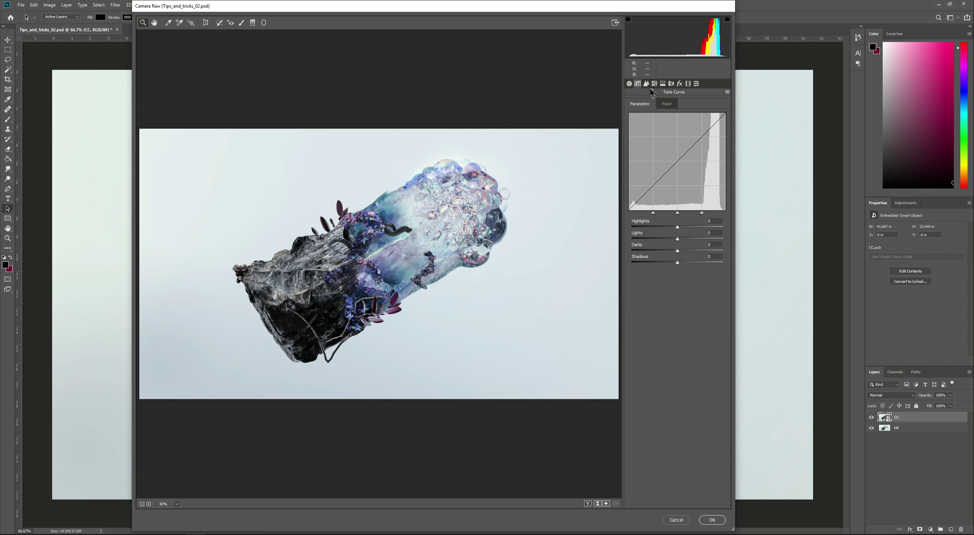
left_click(646, 84)
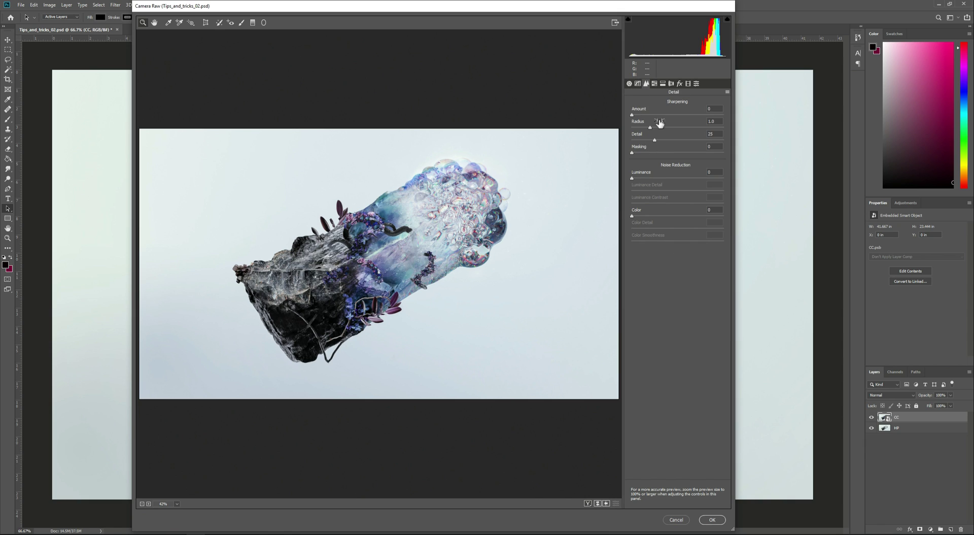
left_click(655, 84)
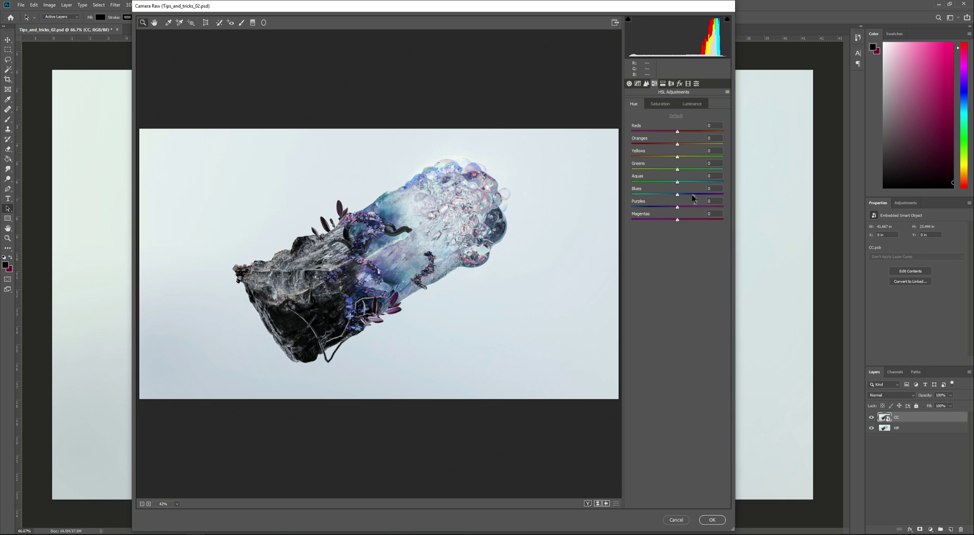
left_click_drag(678, 195, 720, 196)
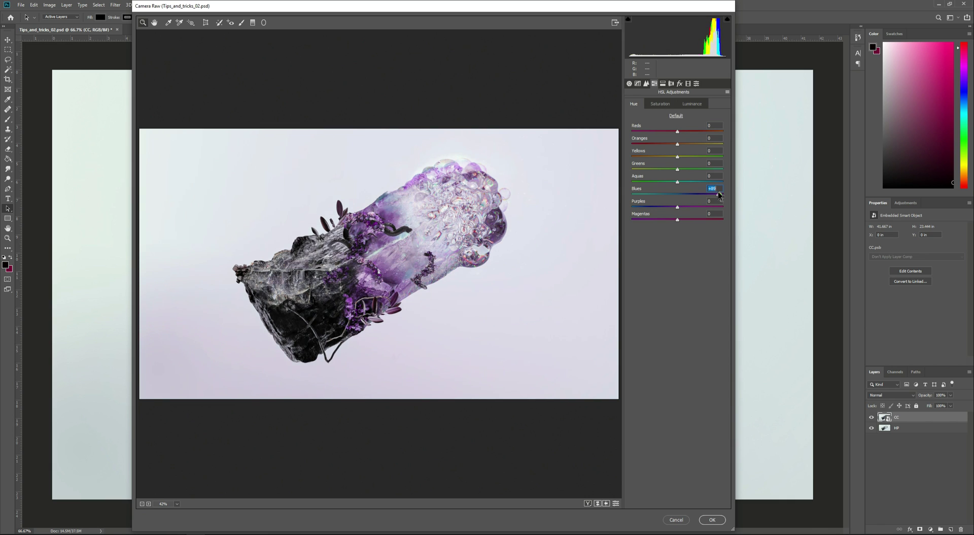
type("0")
key("Tab")
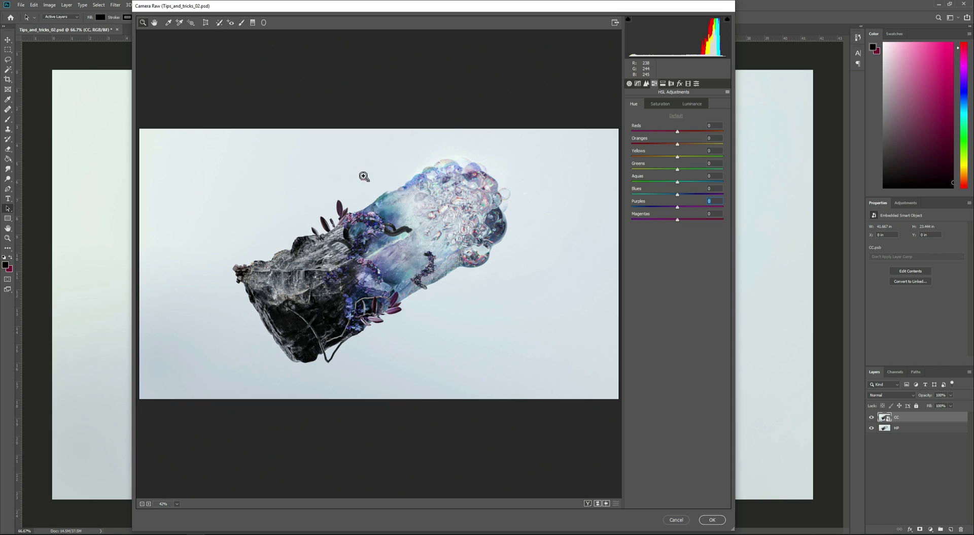
- Set the Lens Corrections vignetting amount to about -48 and apply the Camera Raw filter
left_click(673, 84)
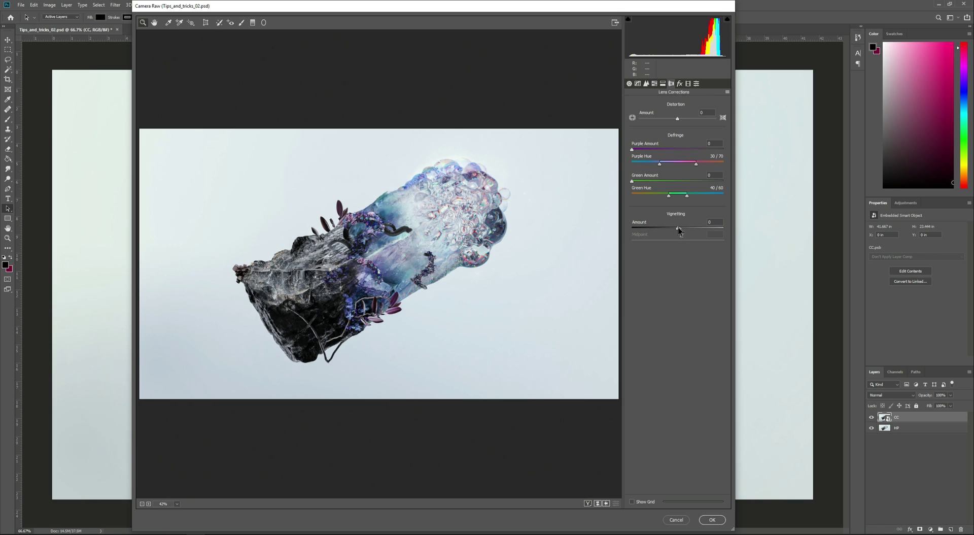
left_click_drag(680, 232, 657, 230)
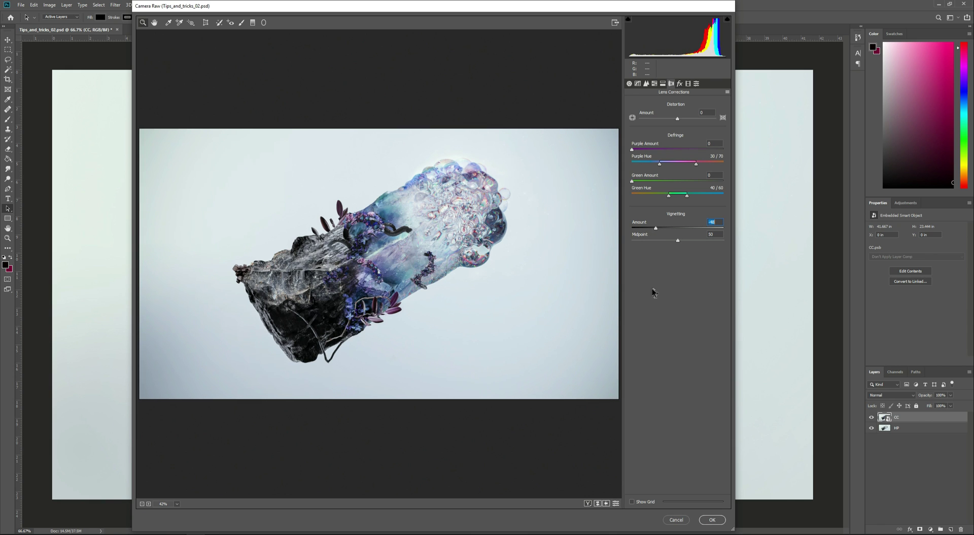
left_click(712, 519)
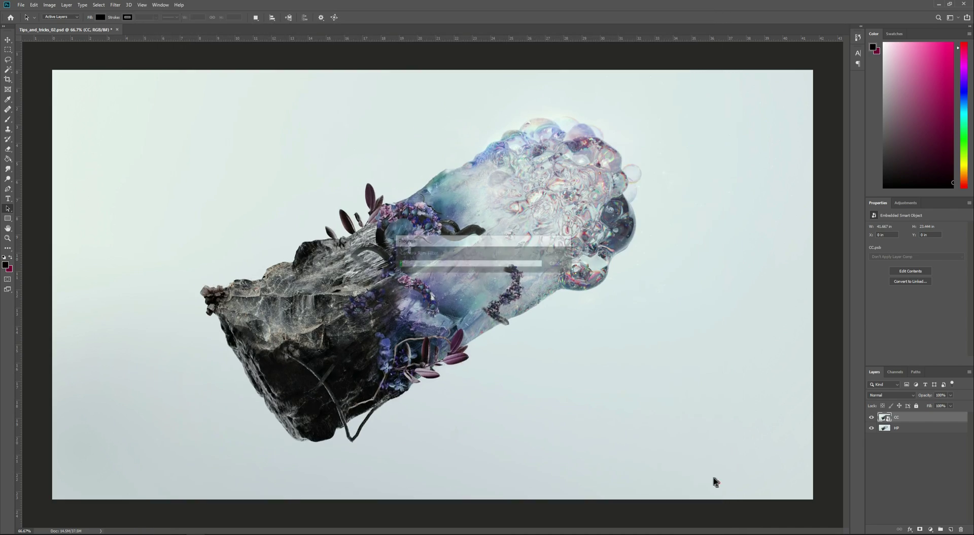
- Rename the CC smart object layer as "01. CC" and collapse its smart filter list
double_click(896, 417)
key("Left")
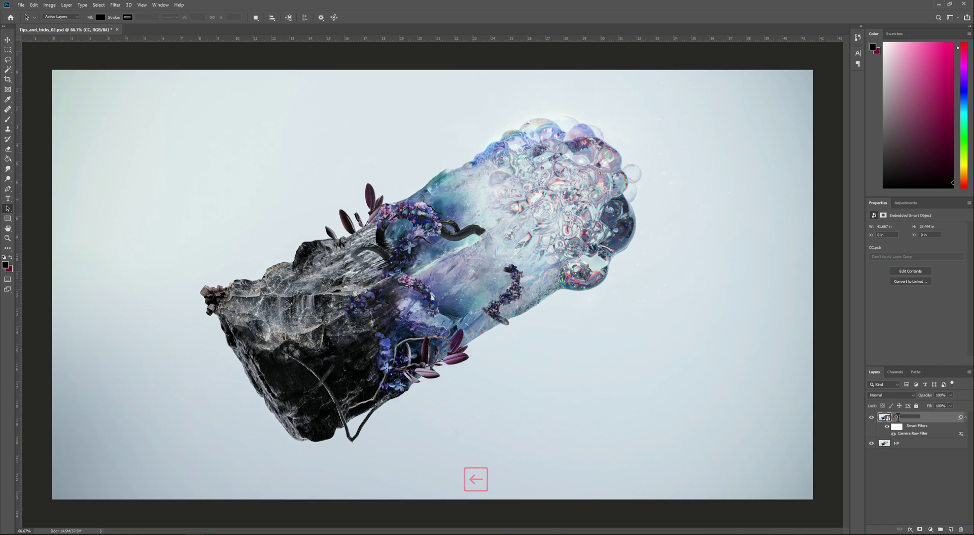
type("01_")
left_click(933, 466)
left_click(965, 419)
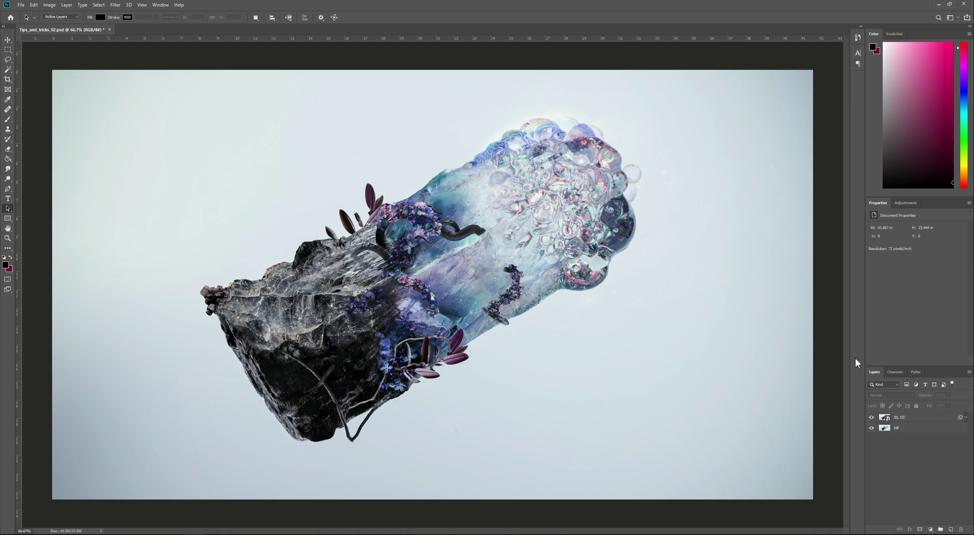
- Hide and reshow the 01. CC layer to compare the image before and after the colour correction
left_click(871, 417)
left_click(871, 417)
- Start a Field Blur on the 01. CC layer and set the central pin's blur to 0 px
left_click(897, 418)
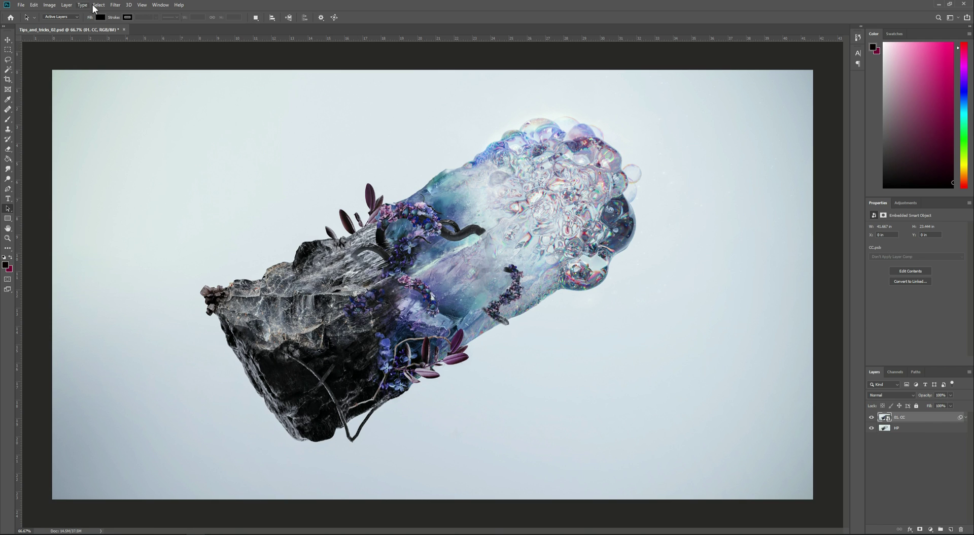
left_click(115, 5)
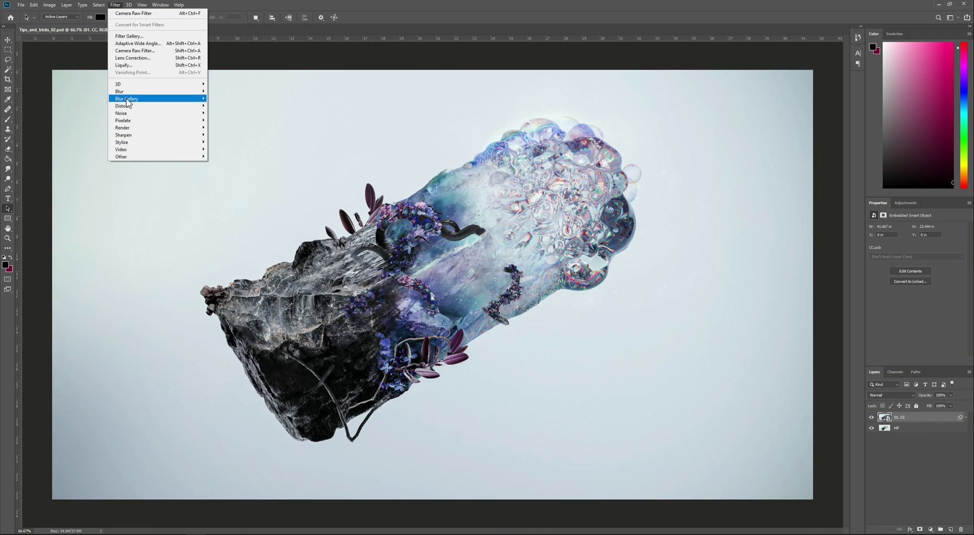
mouse_move(133, 99)
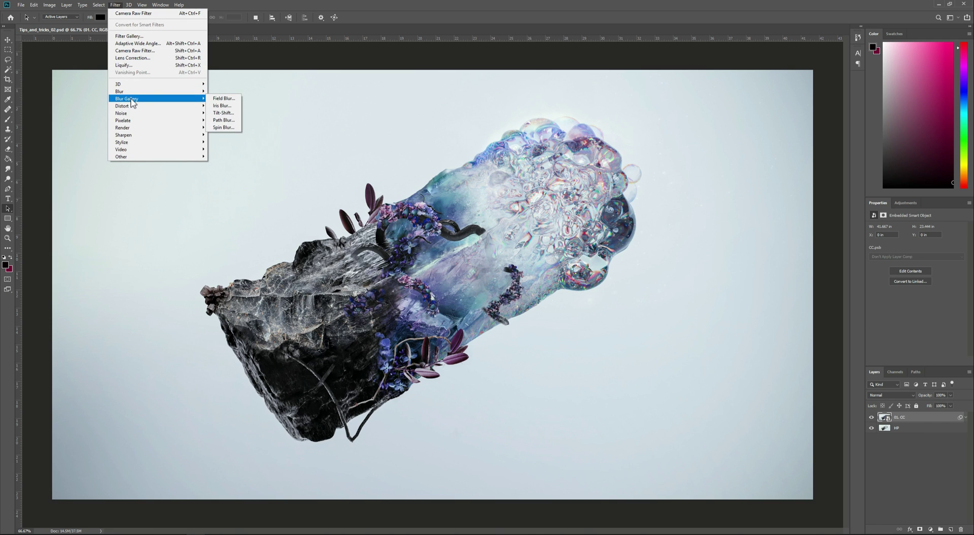
left_click(223, 105)
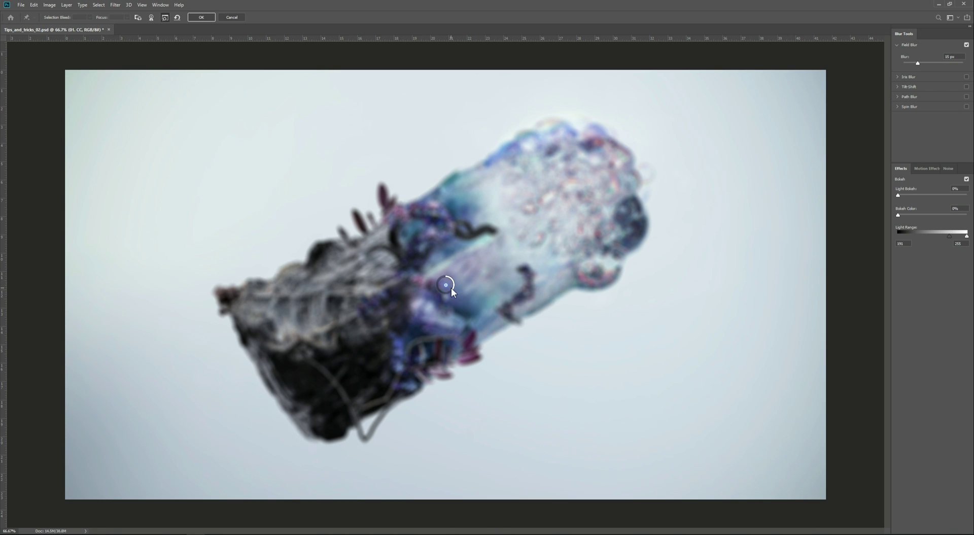
left_click_drag(451, 288, 445, 277)
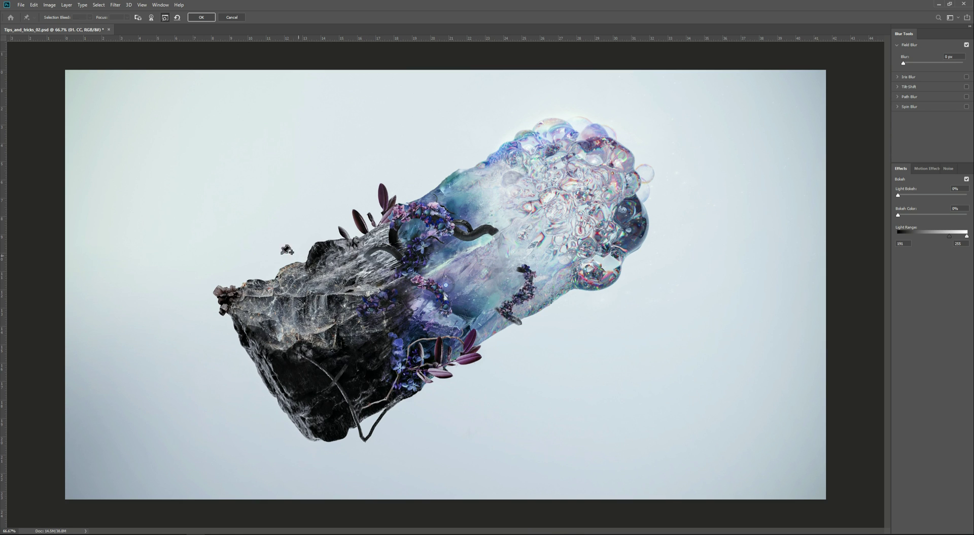
- Add two blur pins in the background beside the rock's outer end, setting the upper one to about 5 px
left_click(190, 238)
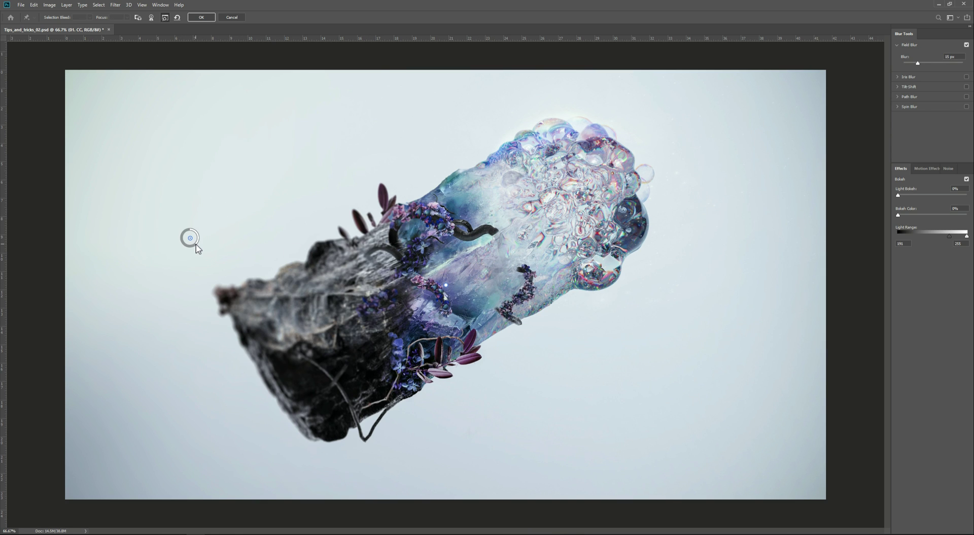
left_click_drag(195, 245, 199, 235)
mouse_move(912, 62)
left_mouse_down()
mouse_move(940, 59)
mouse_move(911, 65)
left_mouse_up()
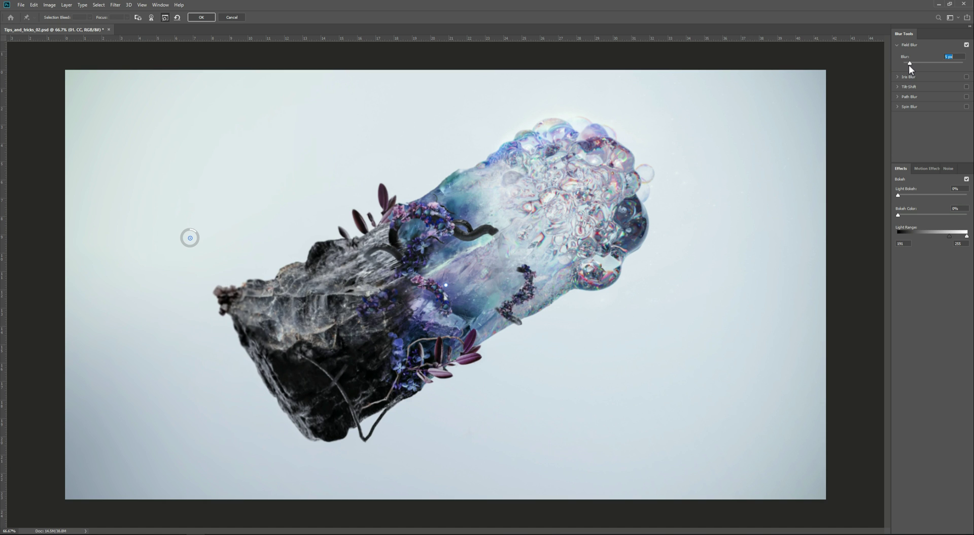
left_click(204, 380)
- Add a blur pin on the dark lower face of the rock and set its blur to 0 px
left_click(327, 368)
left_click_drag(955, 57, 936, 57)
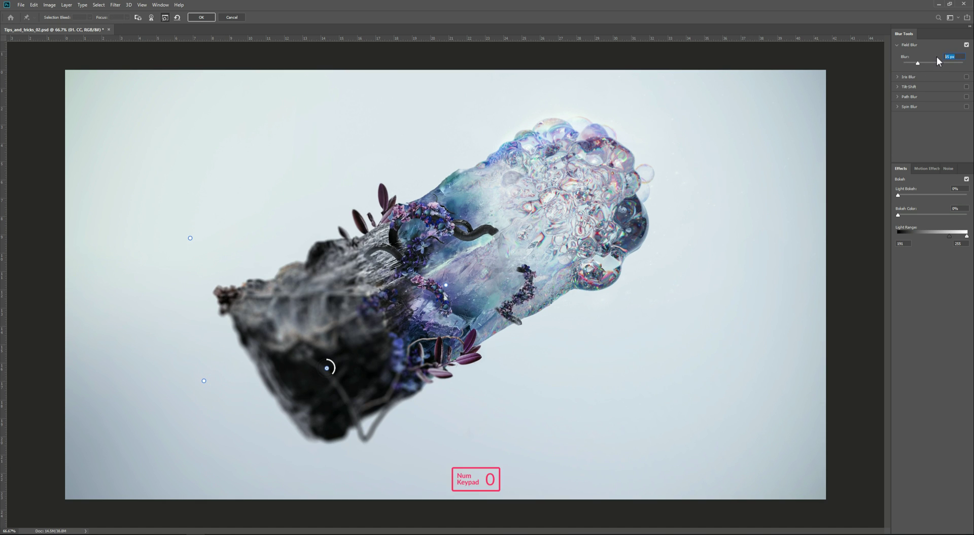
type("0")
key("Tab")
- Add a blur pin in the background above the crystal and another on the bubbles, setting the bubble pin to 0 px
left_click(455, 102)
left_click_drag(464, 103, 462, 97)
left_click(543, 179)
left_click_drag(550, 185, 541, 172)
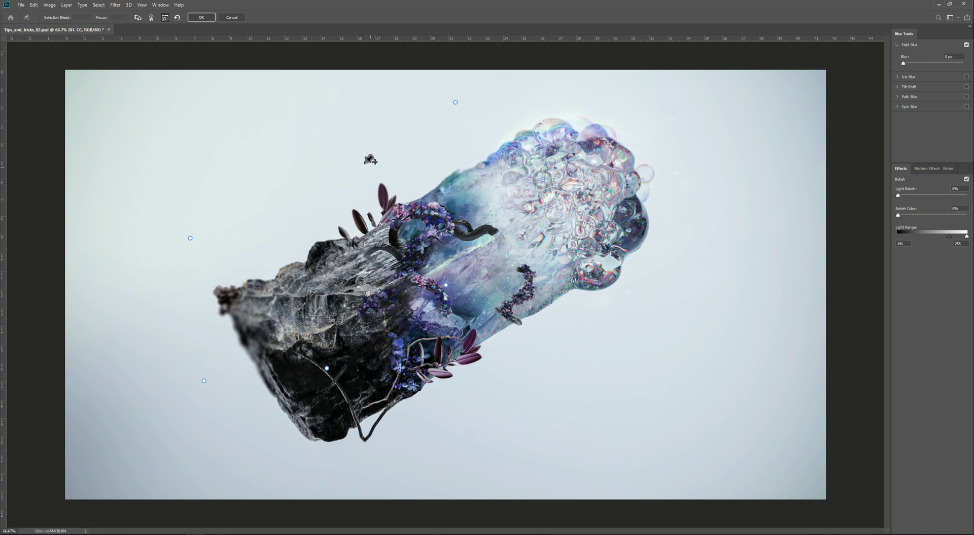
- Add blur pins above the upper leaves, on the rock's upper edge and on the flowers, with 0 px on the flowers
left_click(353, 159)
left_click(375, 250)
left_click_drag(382, 256, 420, 237)
left_click(427, 235)
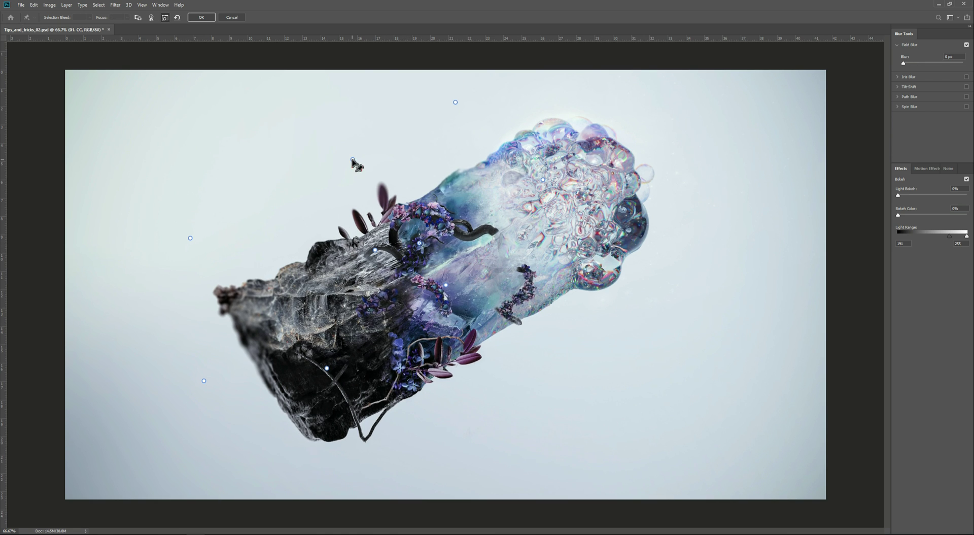
- Move the pin above the upper leaves down beside them and apply the Field Blur
left_click_drag(353, 159, 356, 213)
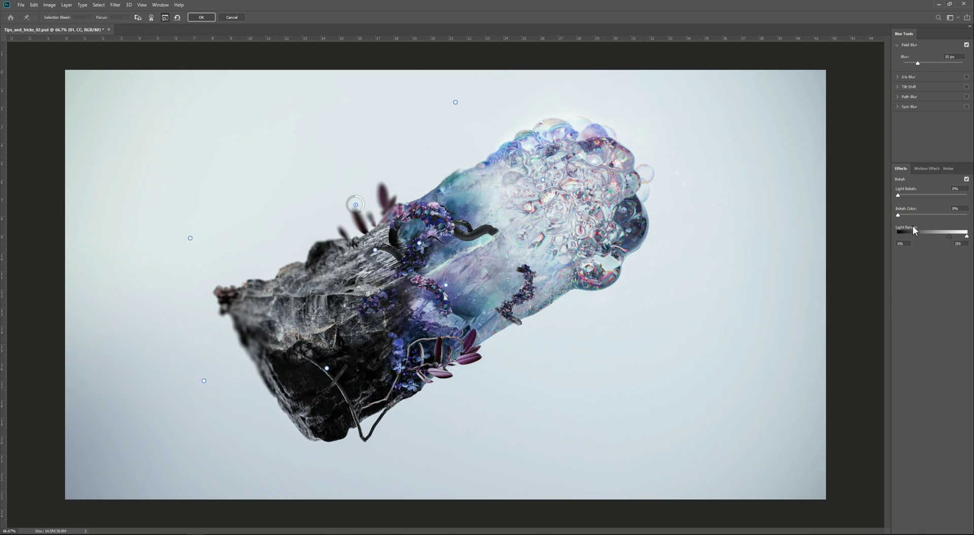
mouse_move(897, 194)
left_mouse_down()
mouse_move(943, 198)
mouse_move(898, 201)
left_mouse_up()
left_click(201, 17)
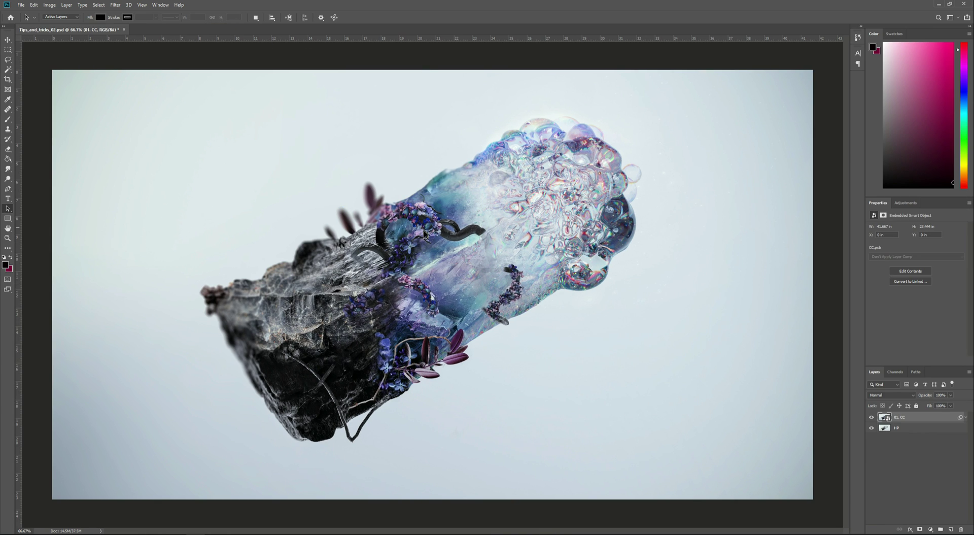
- Reopen the Camera Raw smart filter on the 01. CC layer, set the tint to +4 and apply it
left_click(966, 418)
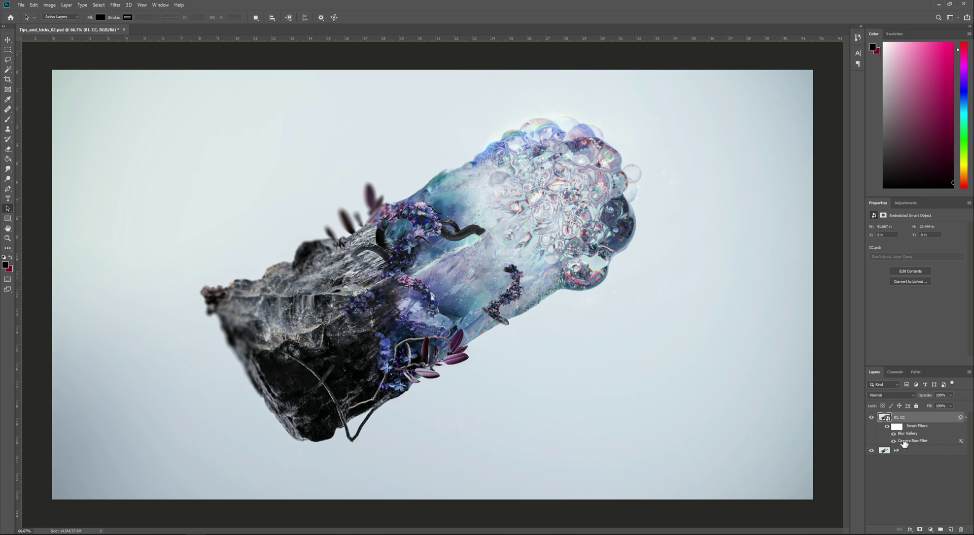
double_click(904, 443)
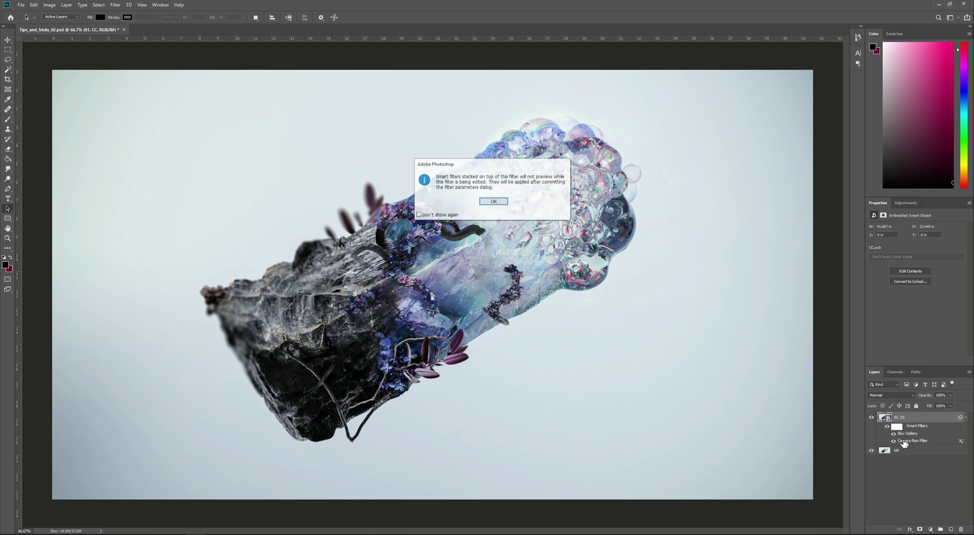
left_click(492, 201)
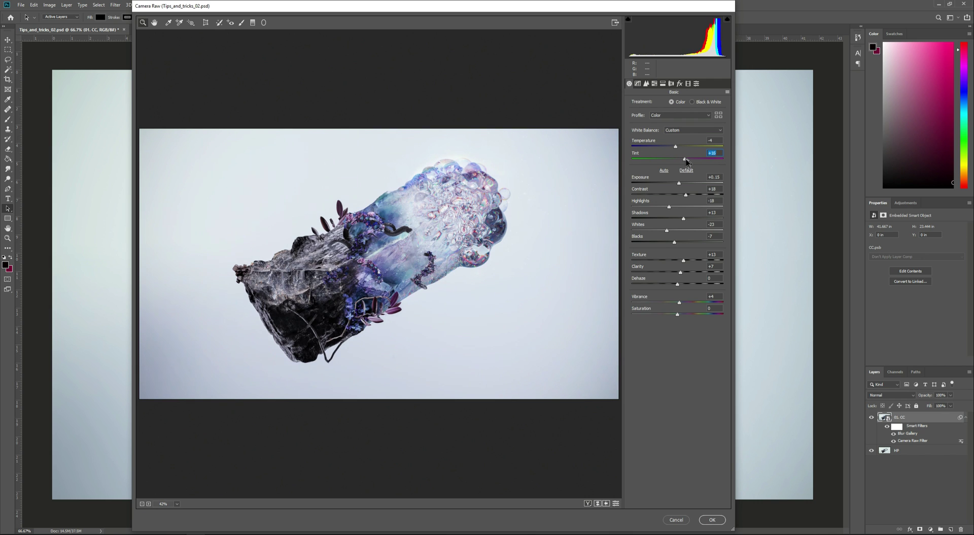
left_click_drag(683, 162, 681, 162)
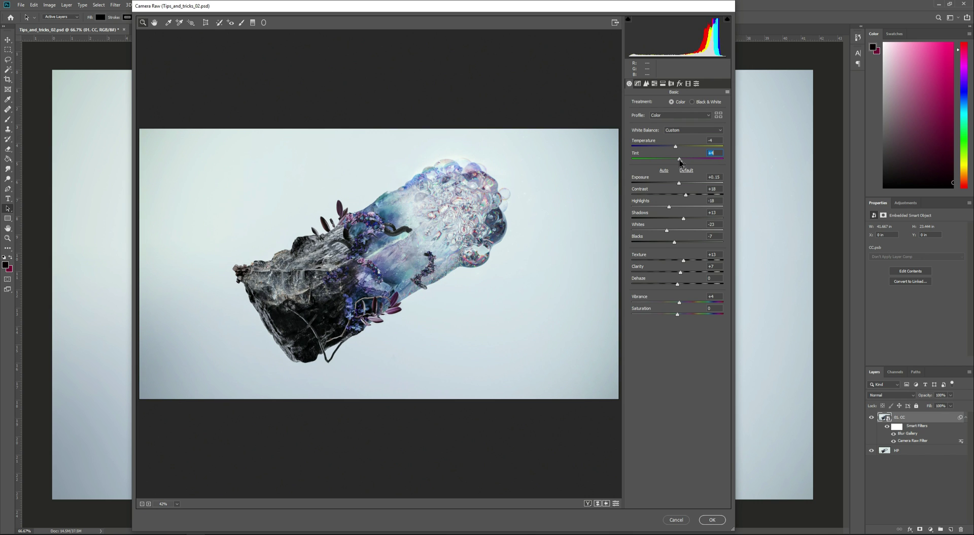
left_click(711, 520)
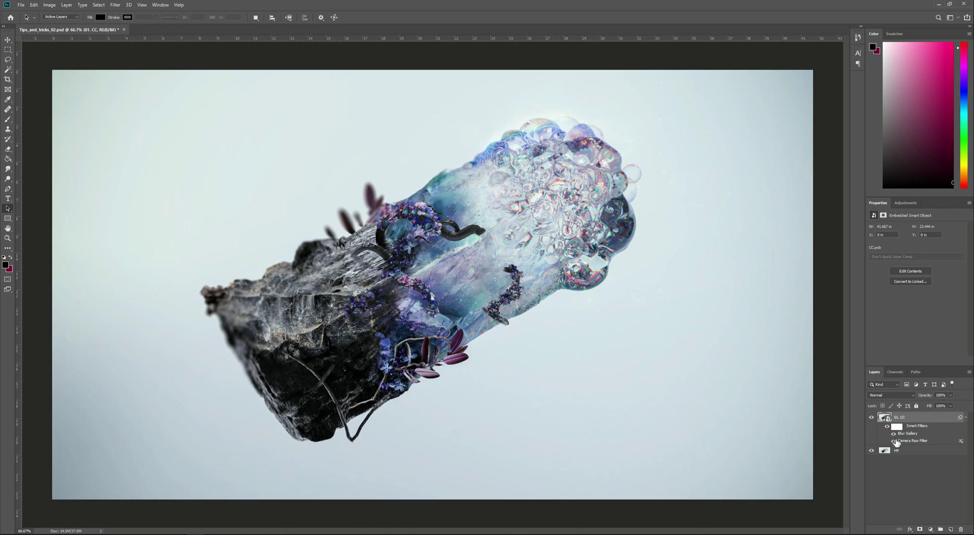
- Reopen the Blur Gallery smart filter on the 01. CC layer, replace Field Blur with Tilt-Shift and set its blur to 6 px
double_click(901, 435)
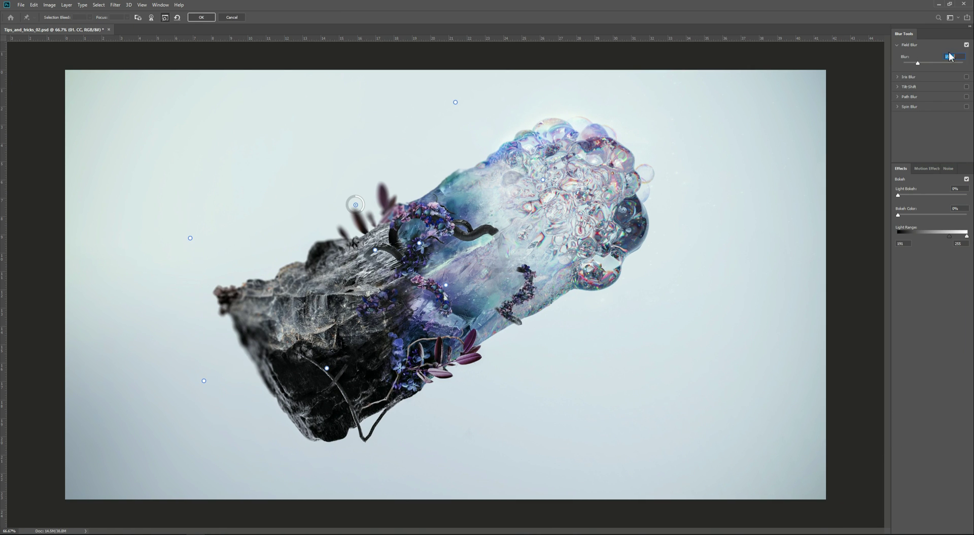
left_click(966, 45)
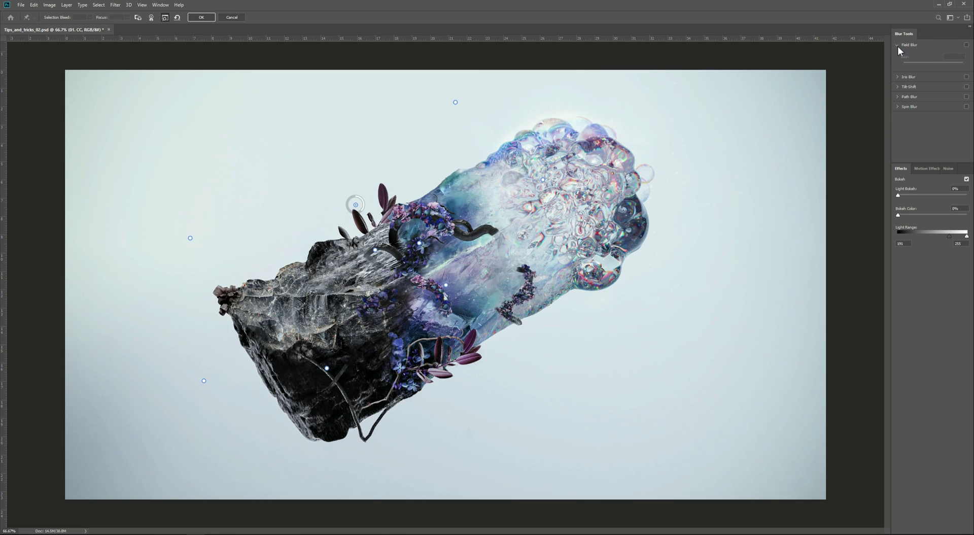
left_click(898, 46)
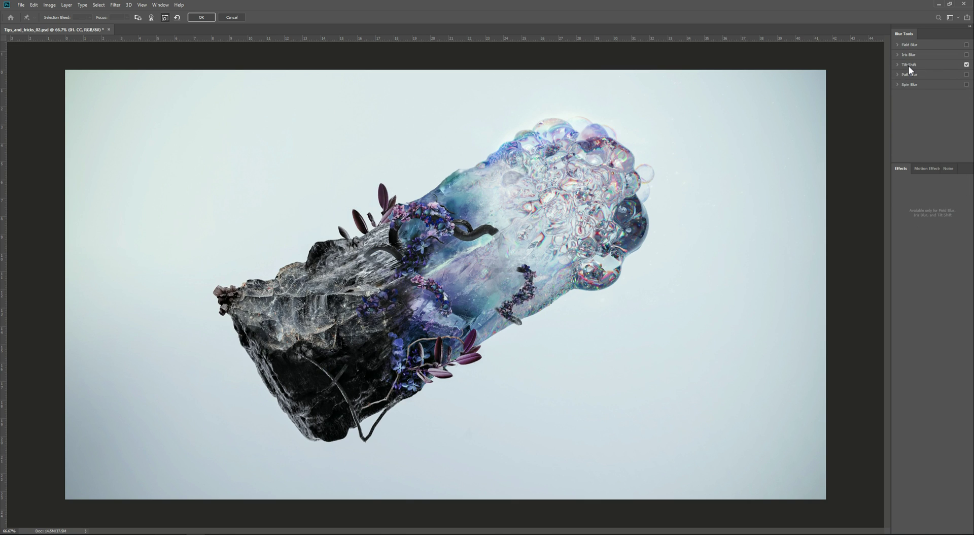
left_click(898, 64)
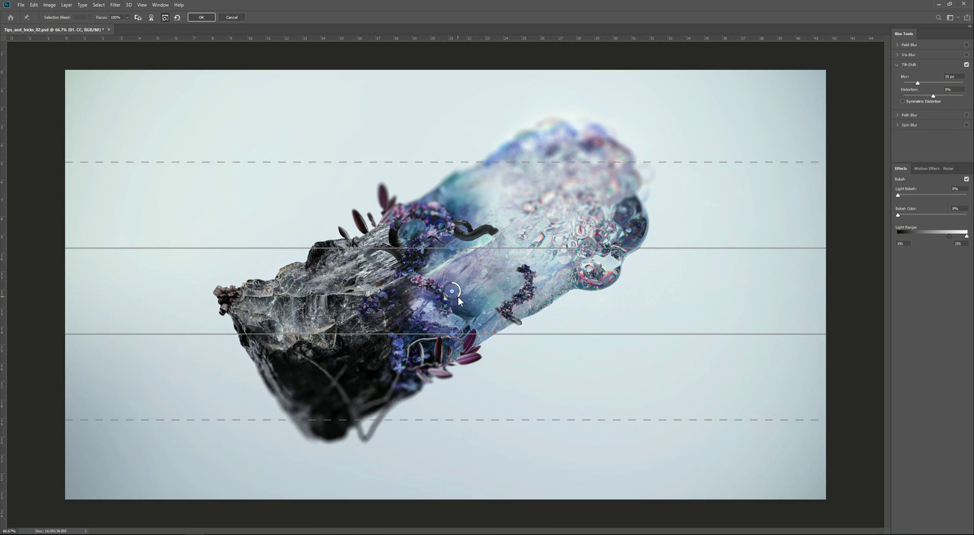
left_click_drag(458, 296, 461, 285)
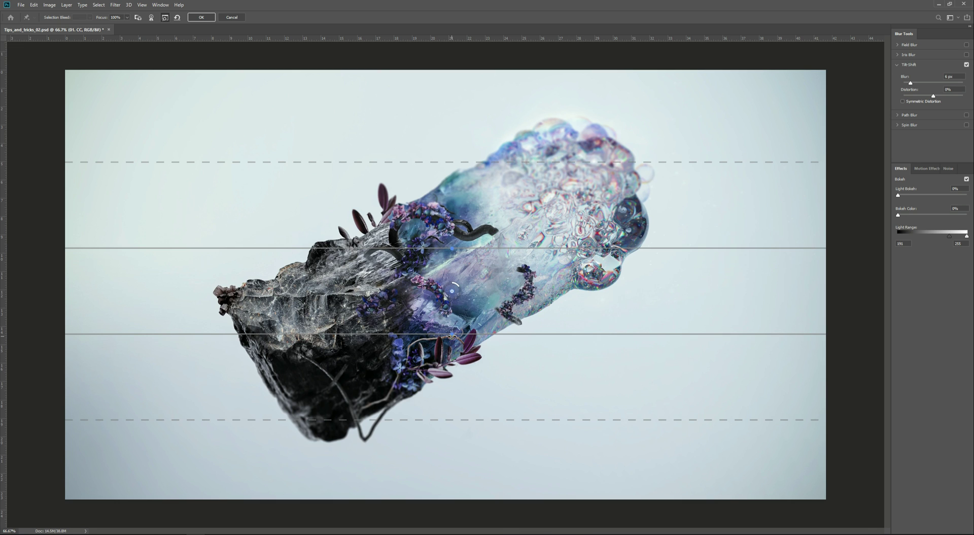
- Rotate the Tilt-Shift guides to follow the crystal's diagonal, adjust the focus and falloff boundaries around it, and apply the blur
left_click_drag(452, 336, 482, 337)
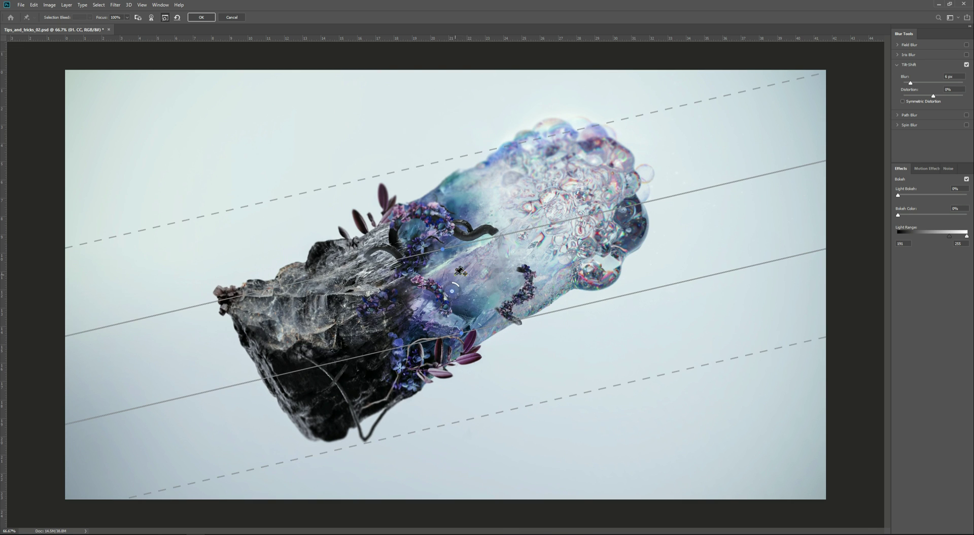
left_click_drag(459, 245, 454, 207)
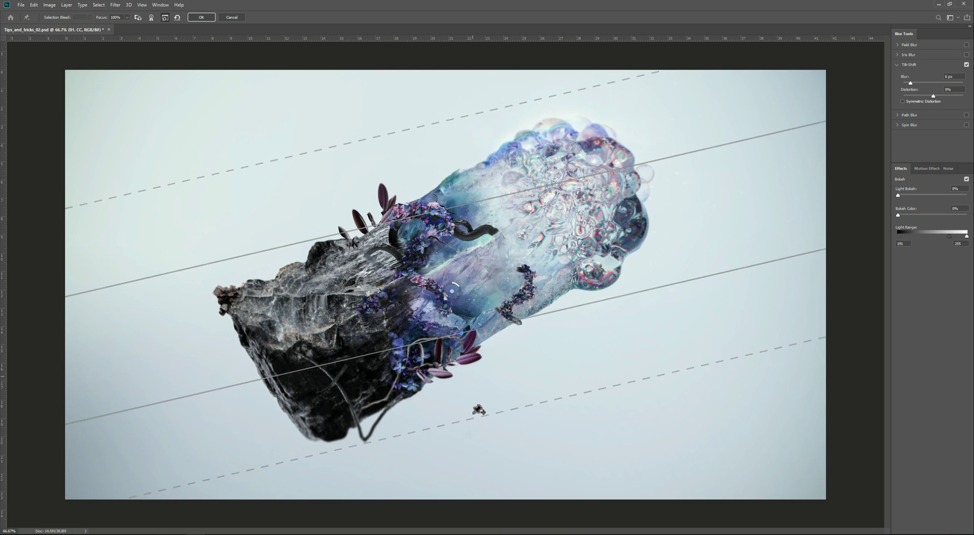
left_click_drag(479, 410, 474, 440)
left_click_drag(473, 336, 475, 334)
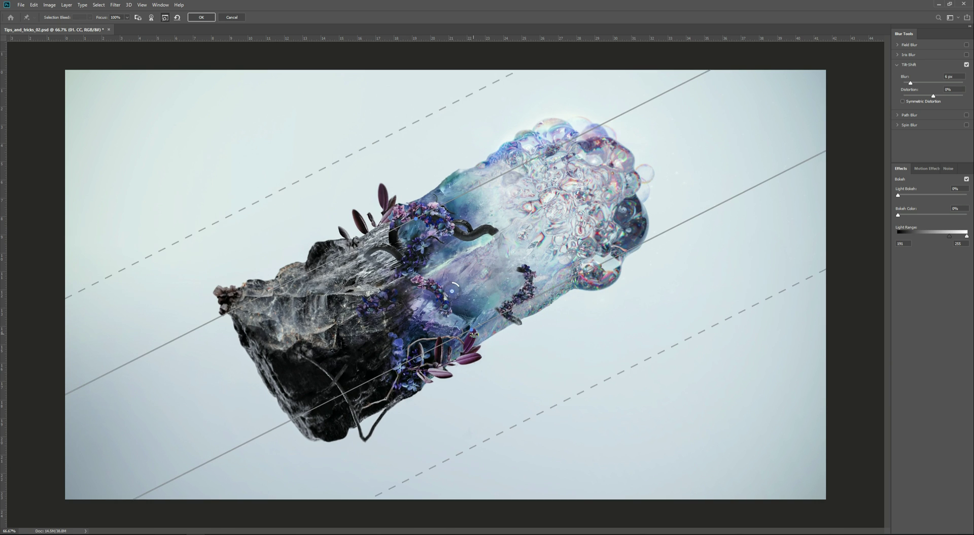
left_click_drag(423, 216, 421, 245)
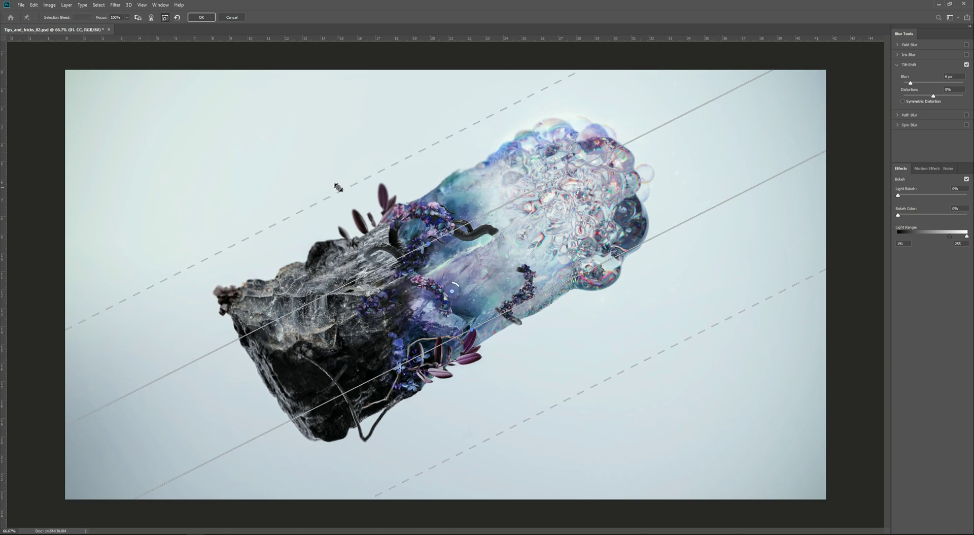
left_click_drag(339, 190, 334, 176)
left_click(197, 17)
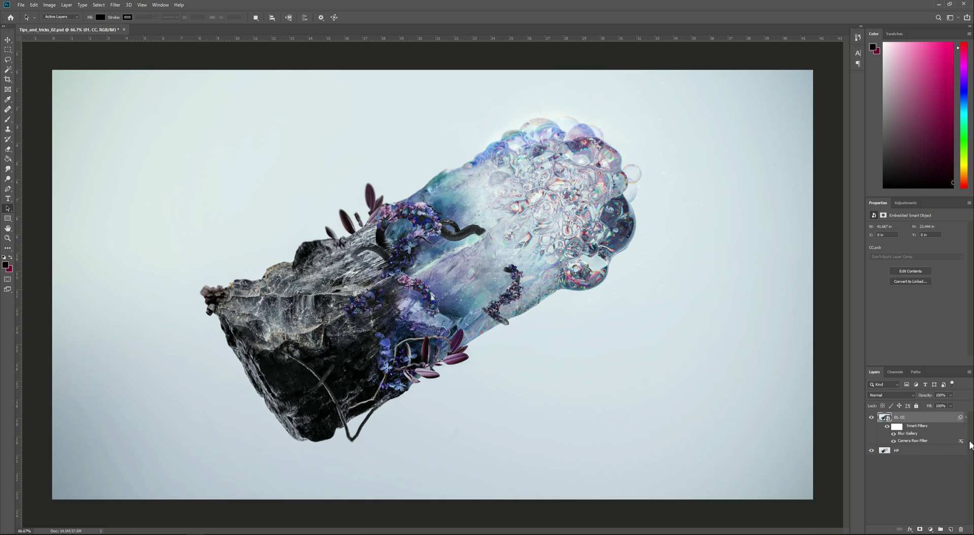
- Paste a merged copy of the whole image in place as a new top layer and name it 03. Sharpening
left_click(967, 417)
left_click(893, 453)
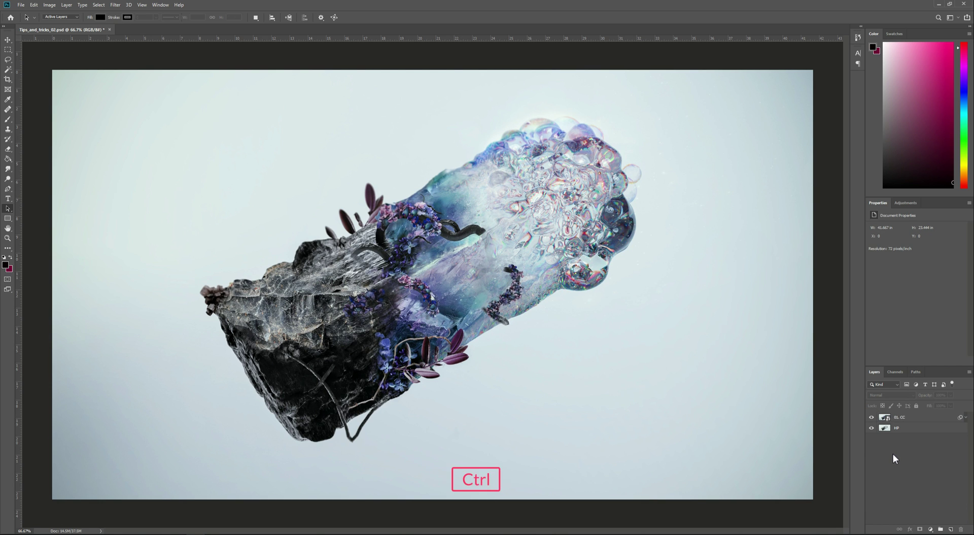
key("ctrl+a")
key("ctrl+shift+v")
double_click(902, 417)
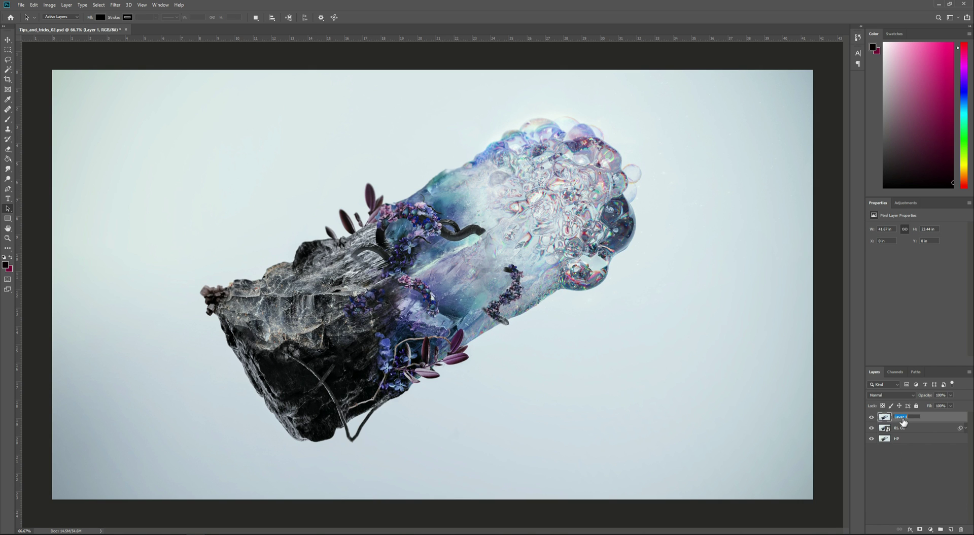
key("BackSpace")
type("03. Sharpening")
key("Return")
- Apply a High Pass filter with a 1.4-pixel radius to the 03. Sharpening layer
left_click(116, 5)
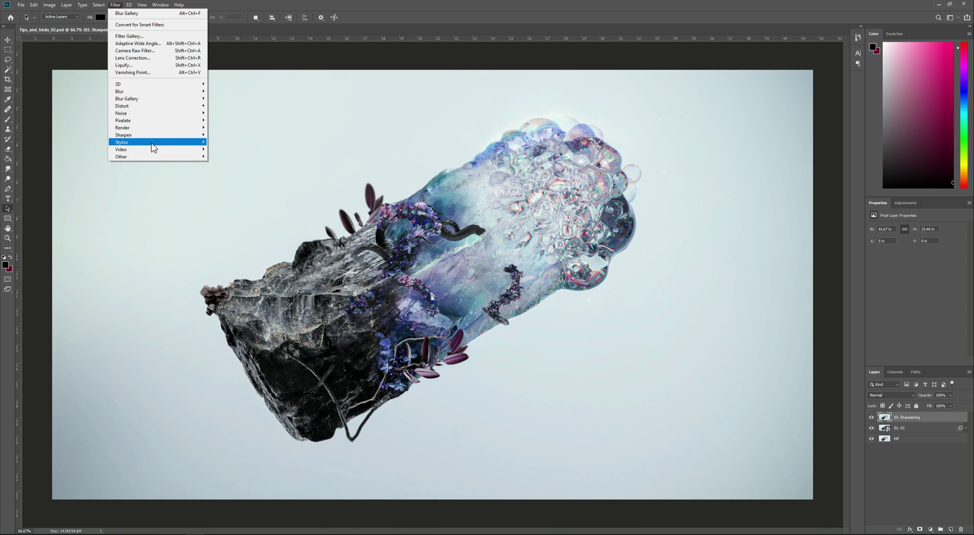
mouse_move(152, 161)
left_click(219, 164)
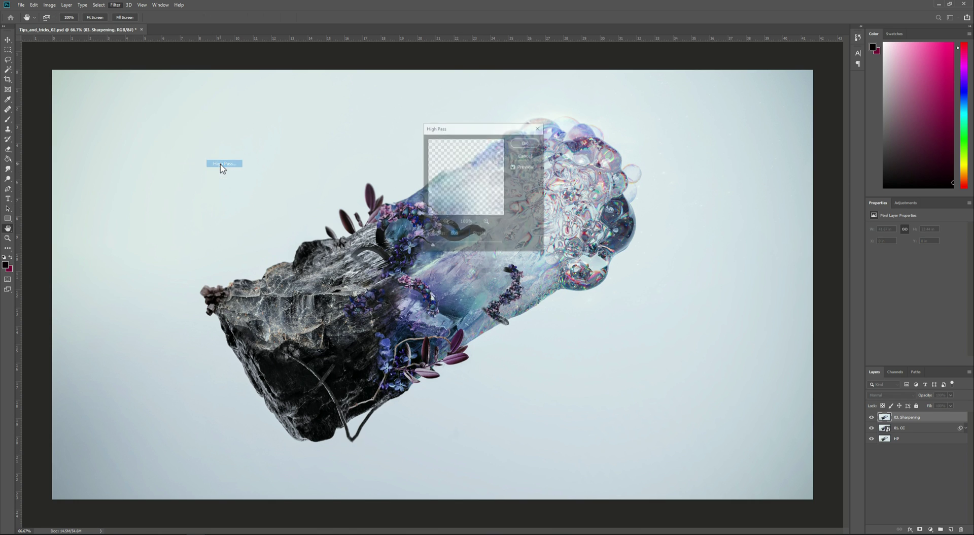
key("ctrl+equal")
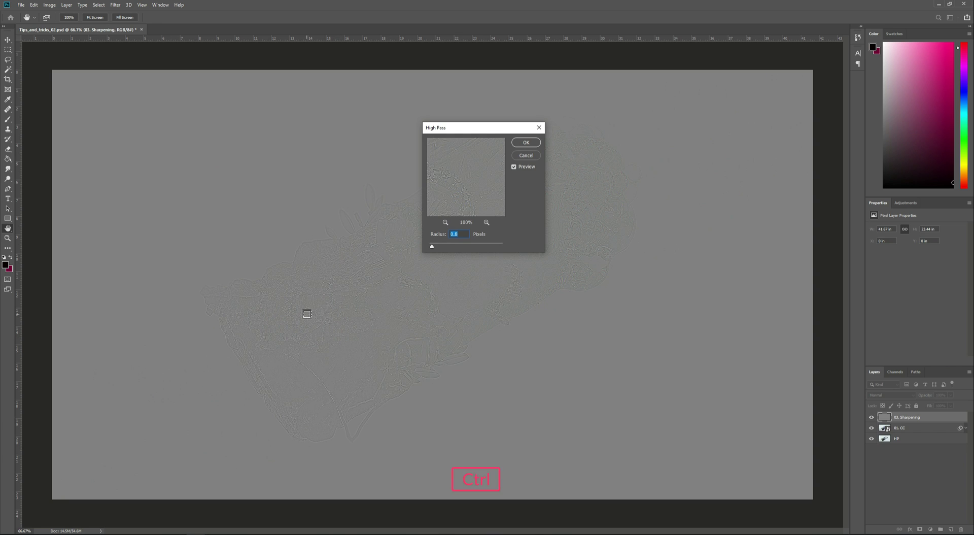
key("ctrl+equal")
key("ctrl+equal")
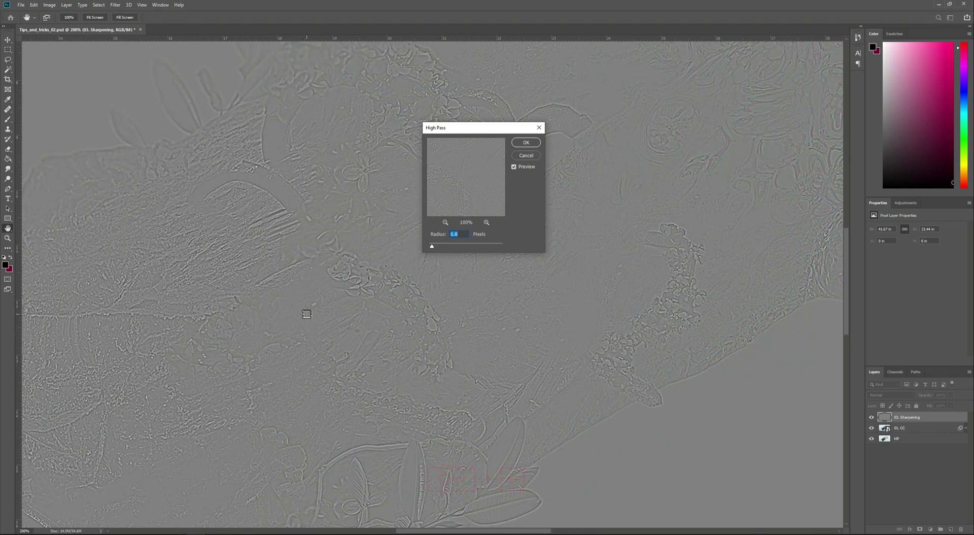
mouse_move(432, 245)
left_mouse_down()
mouse_move(456, 243)
mouse_move(434, 247)
left_mouse_up()
left_click_drag(434, 247, 436, 247)
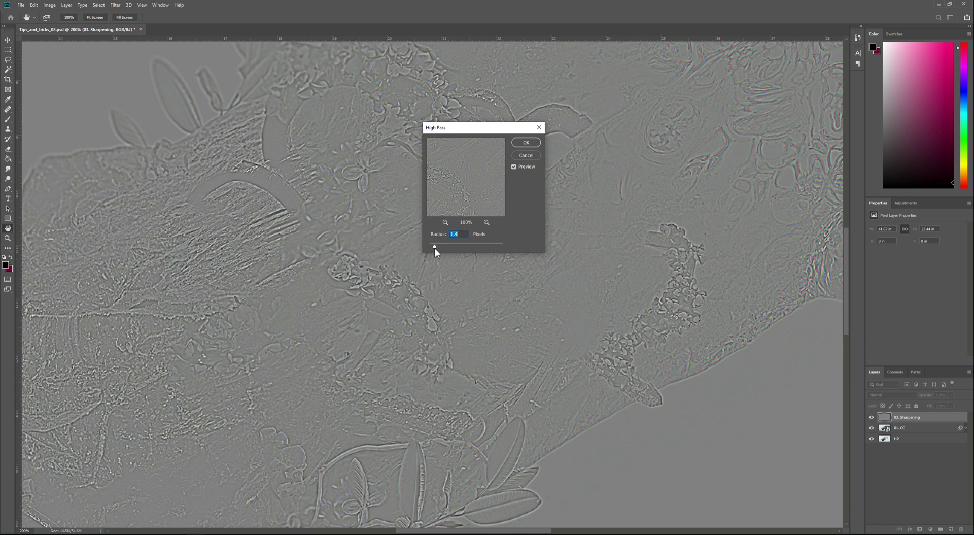
left_click(521, 144)
key("ctrl+0")
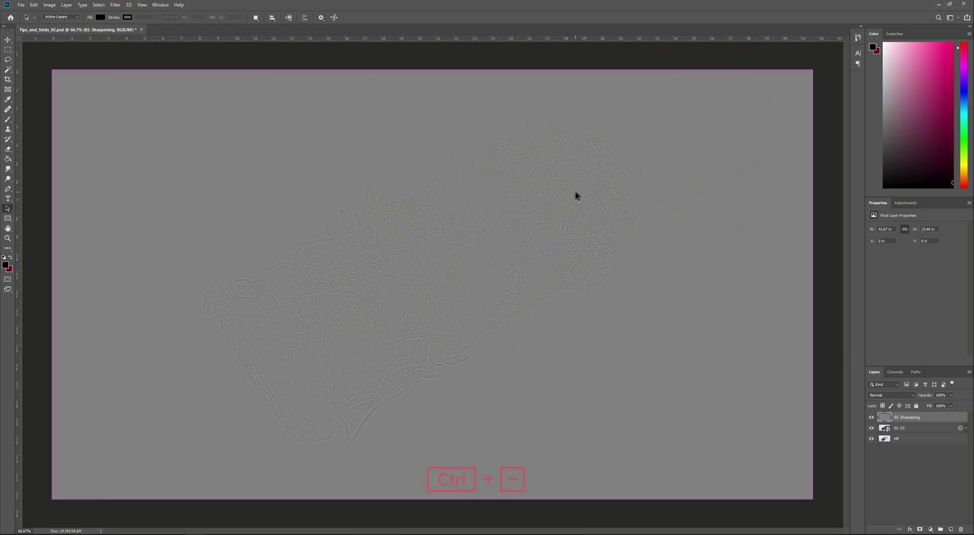
- Blend the 03. Sharpening layer in Hard Light, compare the image with and without it, and set its opacity to 80%
left_click(874, 394)
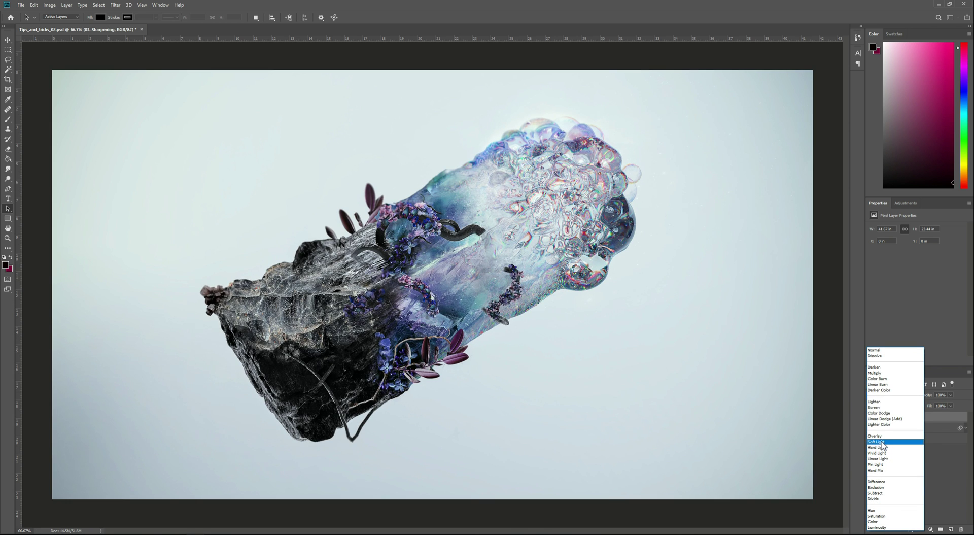
left_click(881, 449)
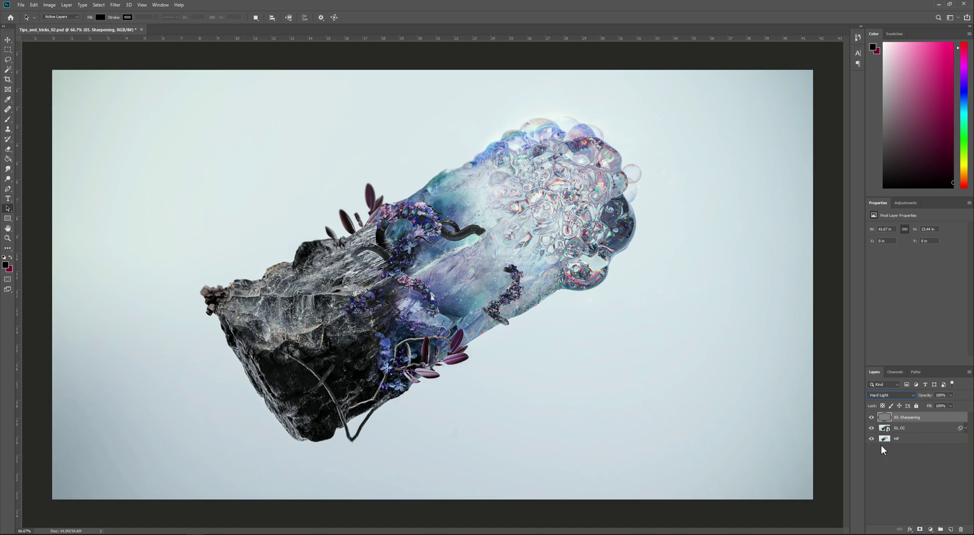
left_click(872, 417)
left_click(872, 417)
key("KP_8")
key("Return")
- Add a layer mask to 03. Sharpening and paint black with an enlarged soft brush along the object's upper edge, from leaves to bubbles
left_click(920, 529)
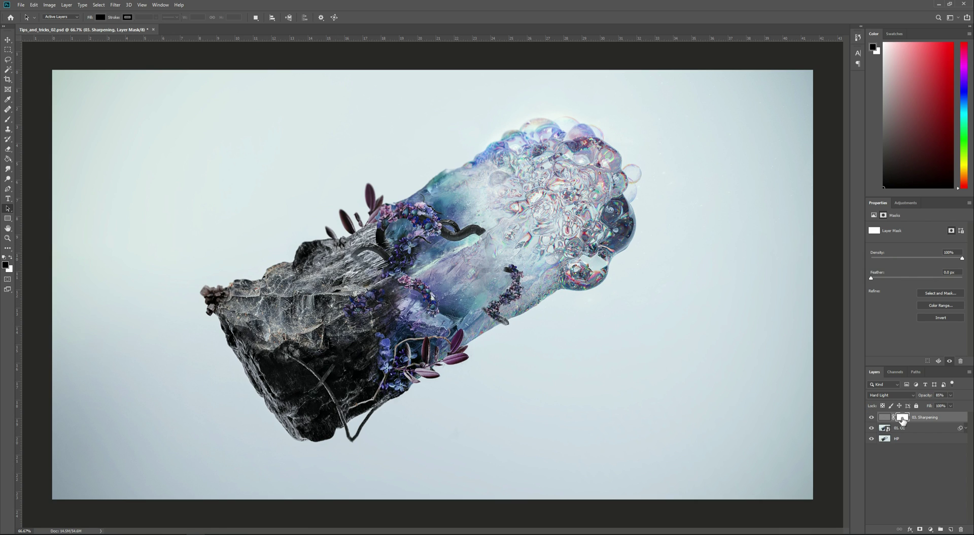
key("b")
key("bracketright")
key("bracketright")
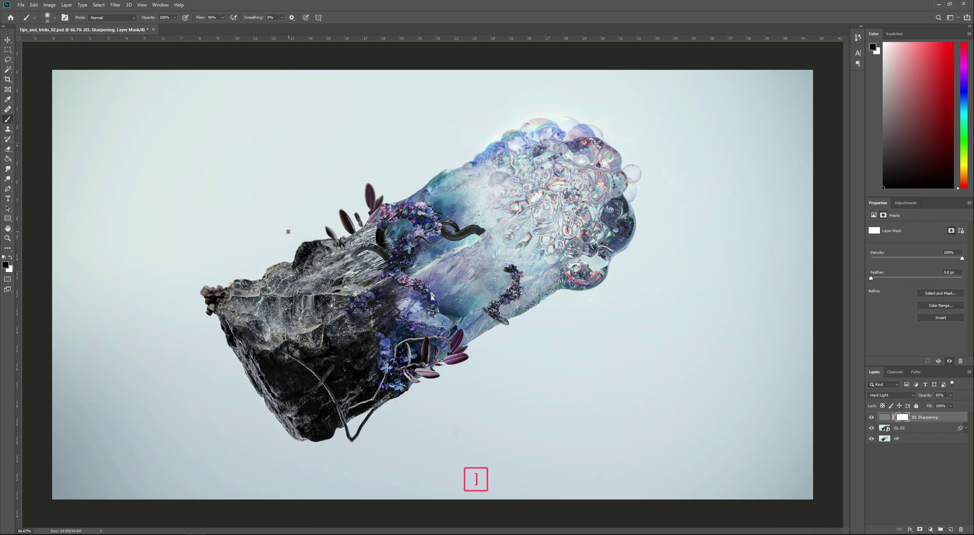
key("bracketright")
key("bracketright")
key("bracketright")
key("bracketright")
key("bracketright")
key("bracketright")
key("bracketright")
key("bracketright")
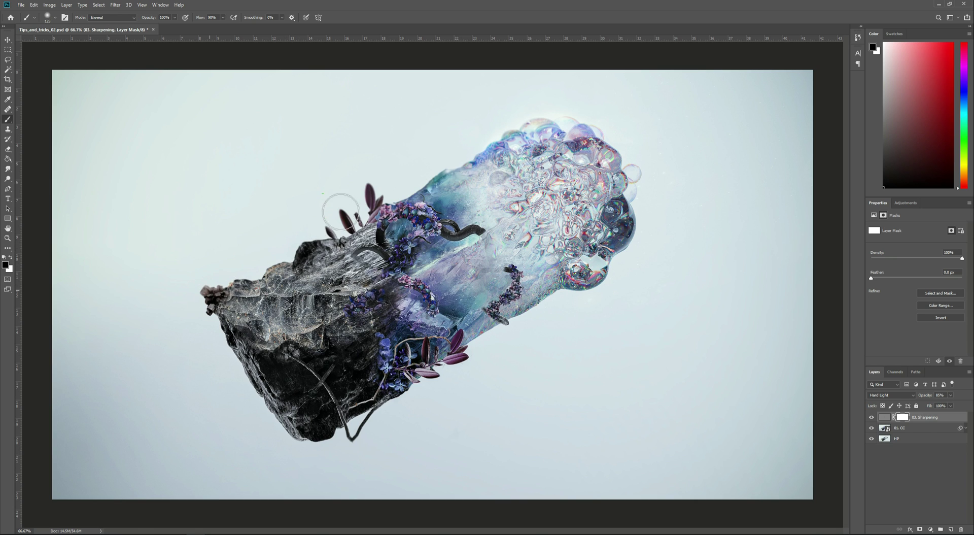
mouse_move(341, 211)
left_mouse_down()
mouse_move(383, 168)
mouse_move(446, 164)
mouse_move(569, 114)
left_mouse_up()
- Paste another merged copy of the image in place on top and name it 04. Chromatic Abberation
left_click(906, 478)
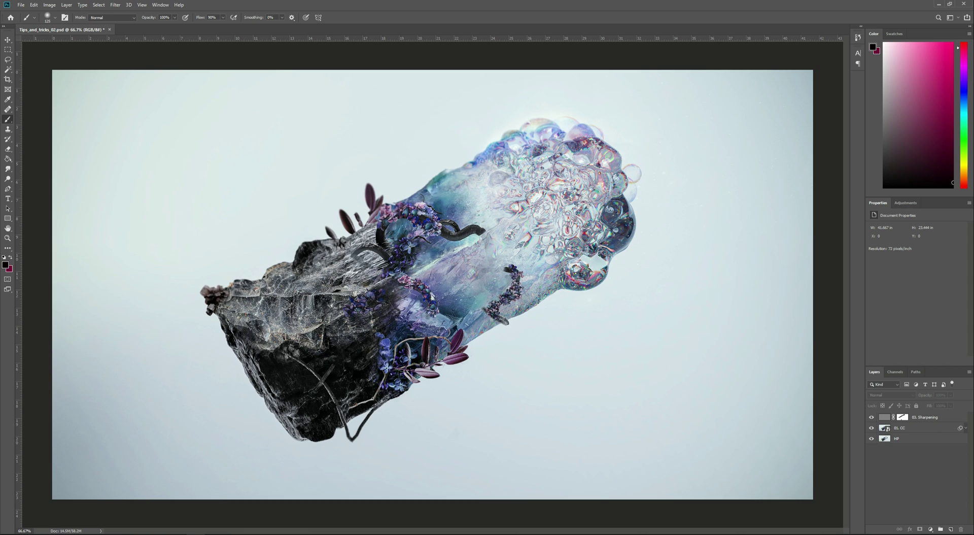
key("ctrl")
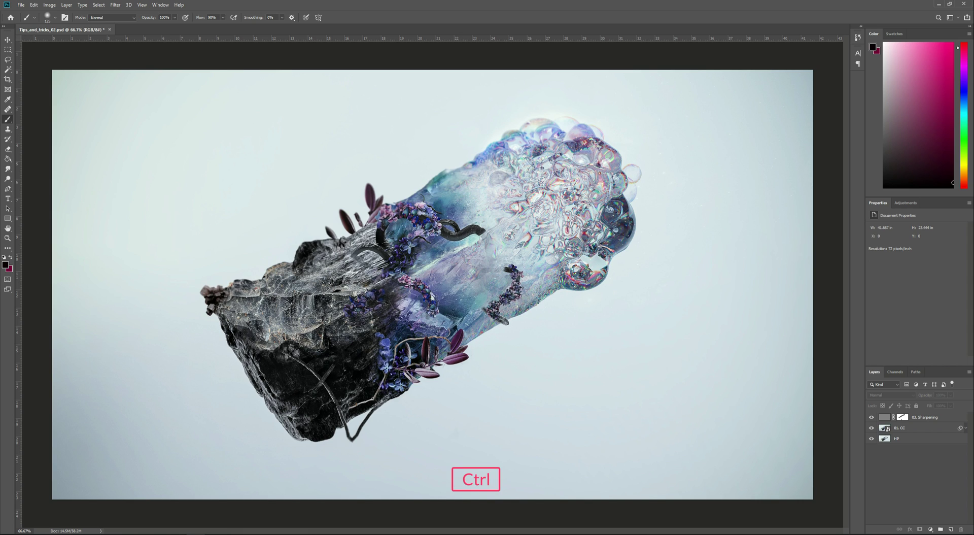
key("shift+ctrl+v")
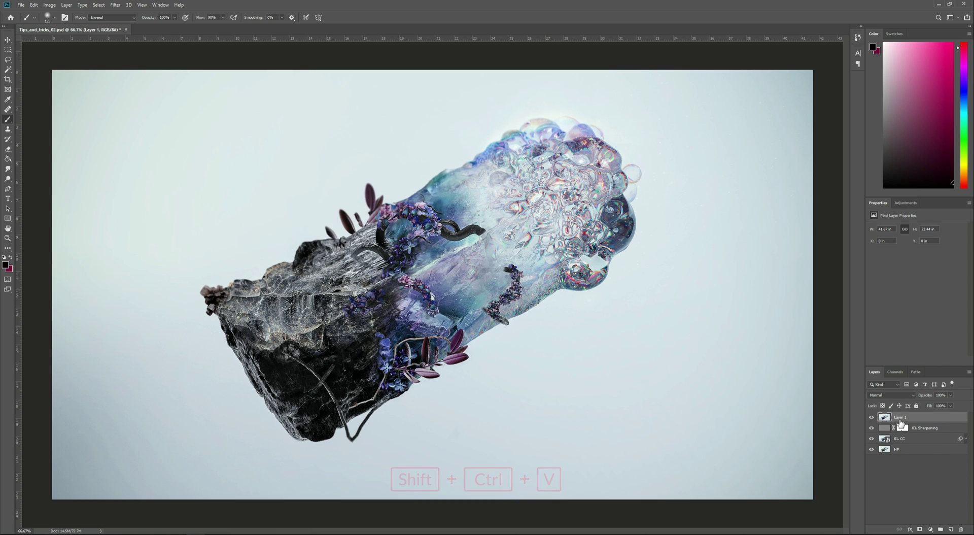
double_click(901, 419)
type("0")
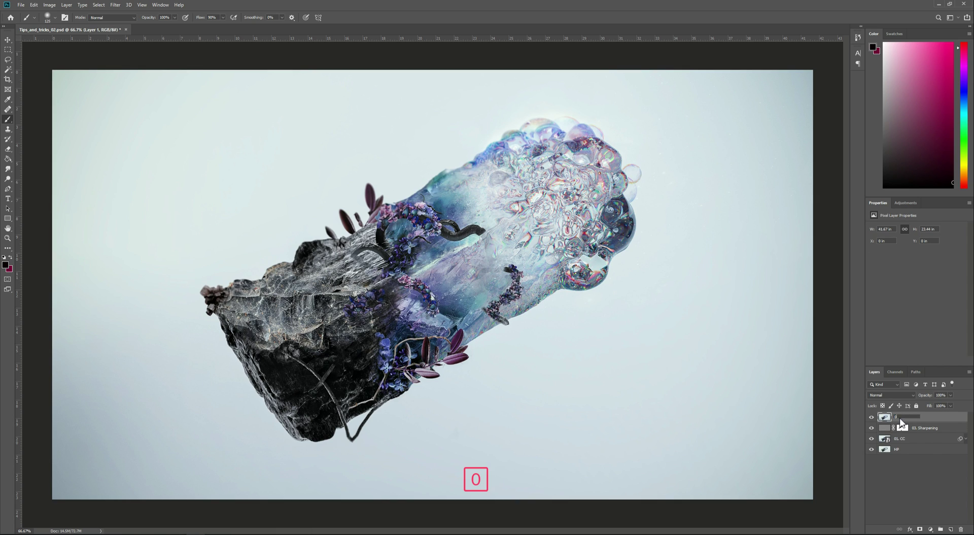
type("4. Chromatic Abberation")
key("Return")
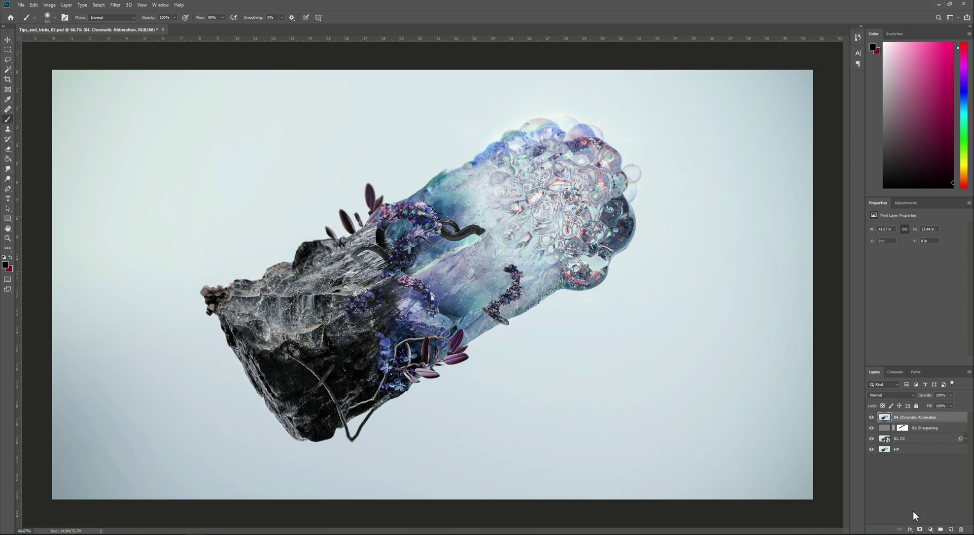
- Restrict the 04. Chromatic Abberation layer to the red channel by disabling G and B in its blending options, and apply the change
left_click(910, 531)
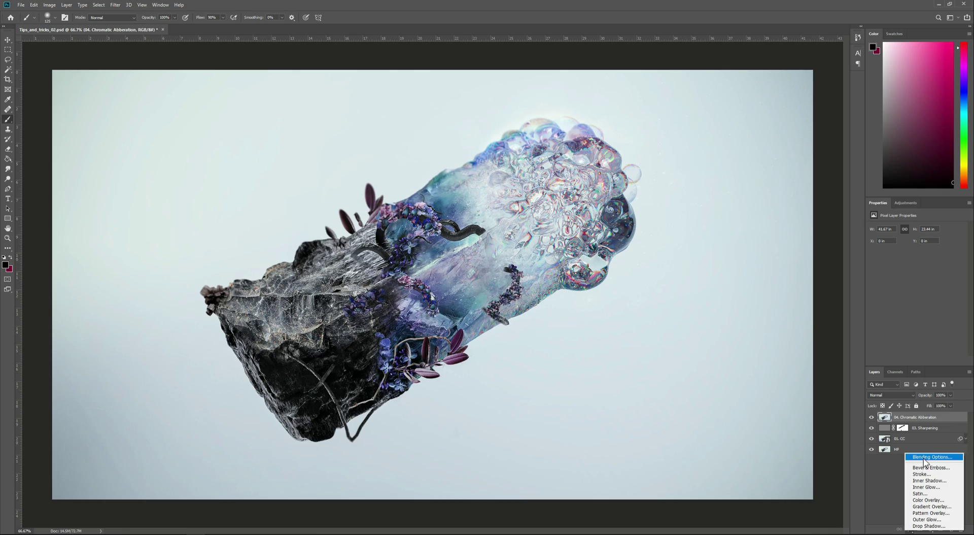
left_click(923, 458)
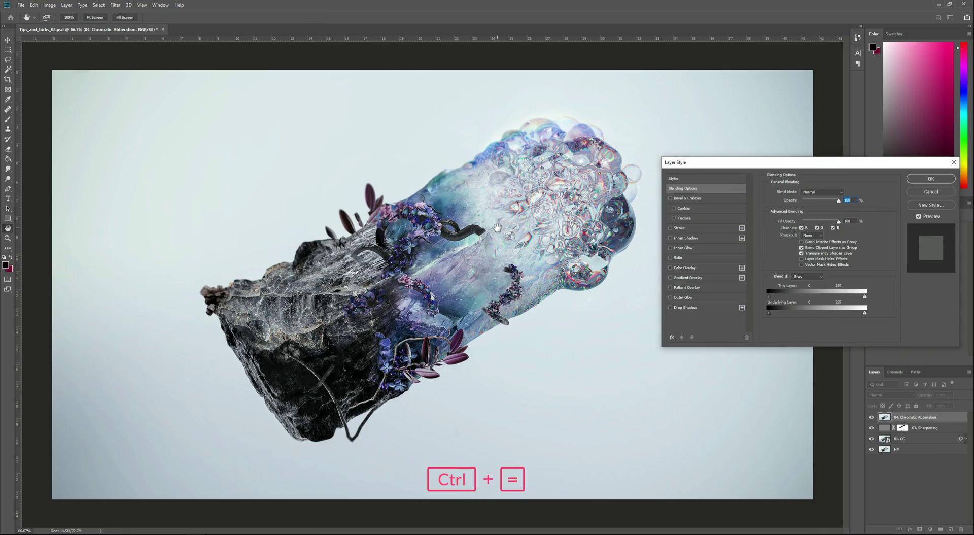
key("ctrl+equal")
key("ctrl+equal")
left_click_drag(231, 236, 331, 136)
key("ctrl+minus")
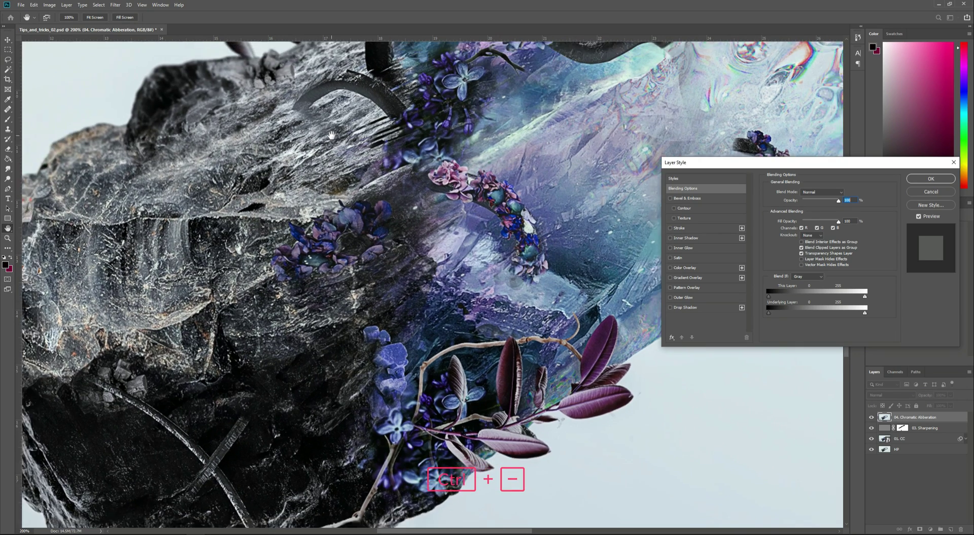
left_click(817, 228)
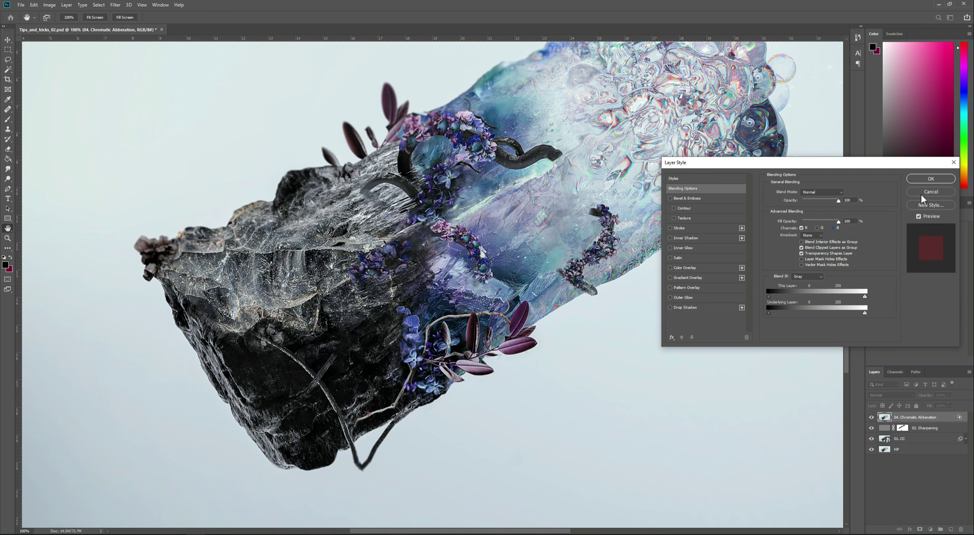
left_click(919, 181)
- Nudge the 04. Chromatic Abberation layer down by one pixel with the Move tool and inspect the colour fringing up close
key("v")
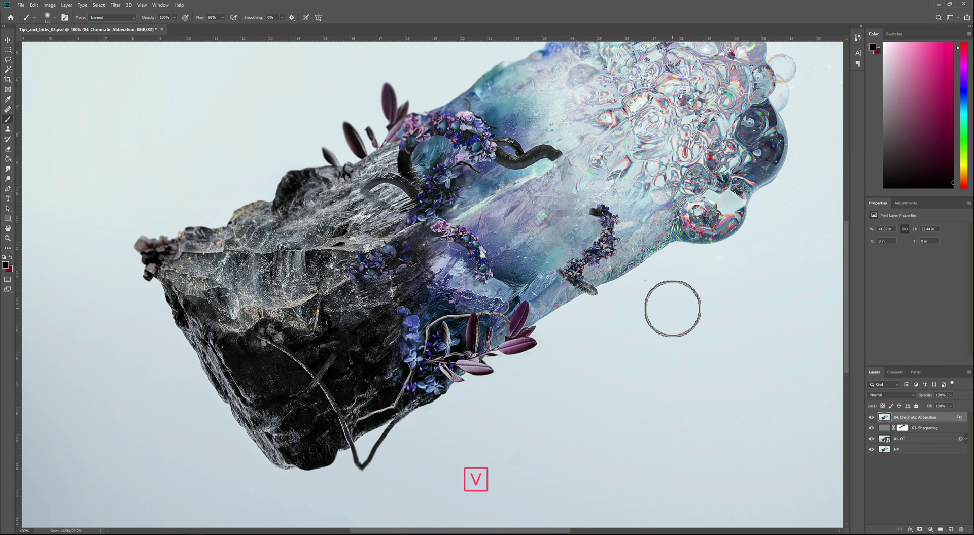
key("Down")
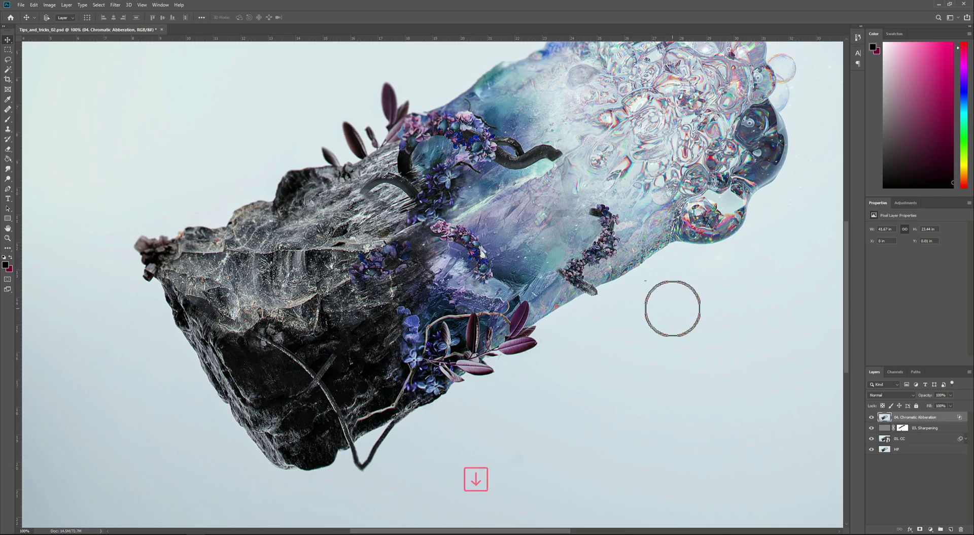
key("ctrl+equal")
key("ctrl+equal")
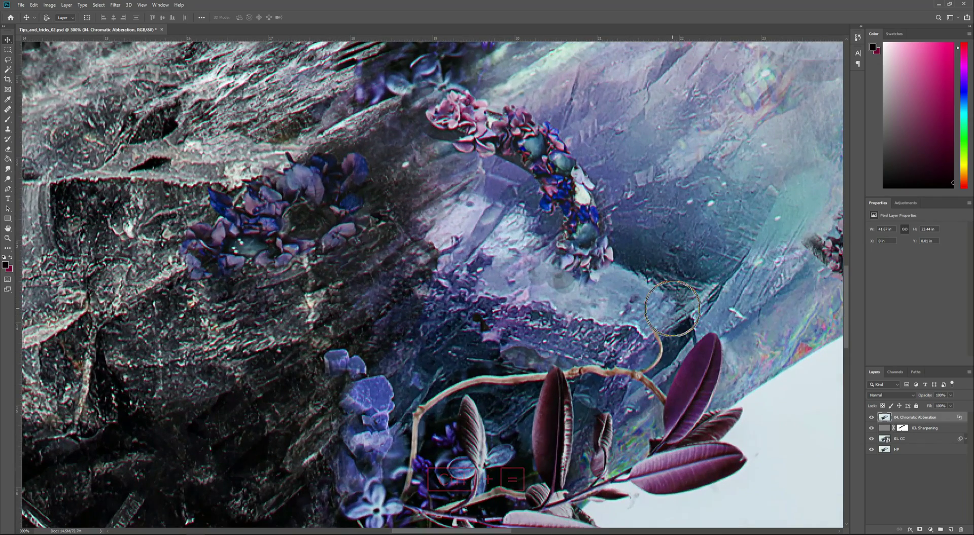
- Try the blue and green channels alone in the 04. Chromatic Abberation layer's blending options, restore red only, and apply
double_click(963, 420)
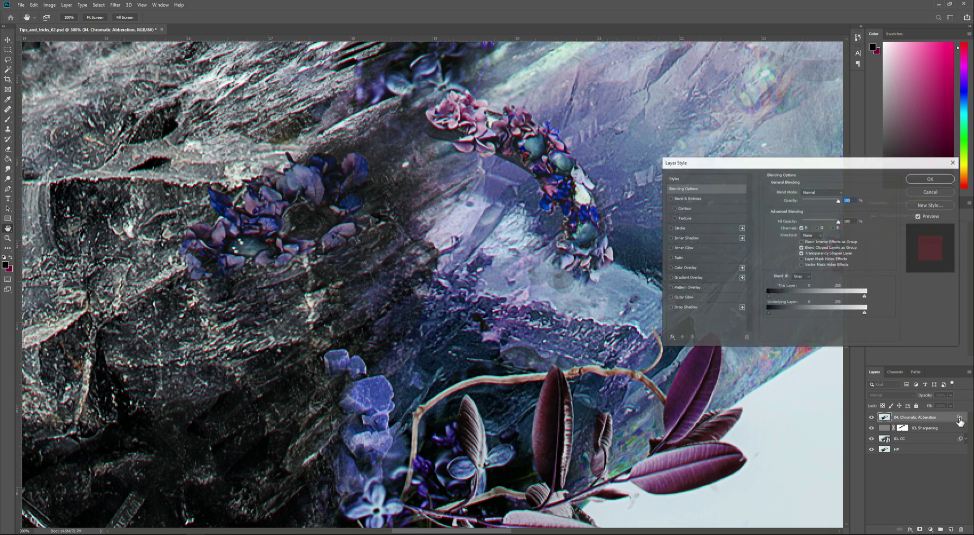
left_click(801, 228)
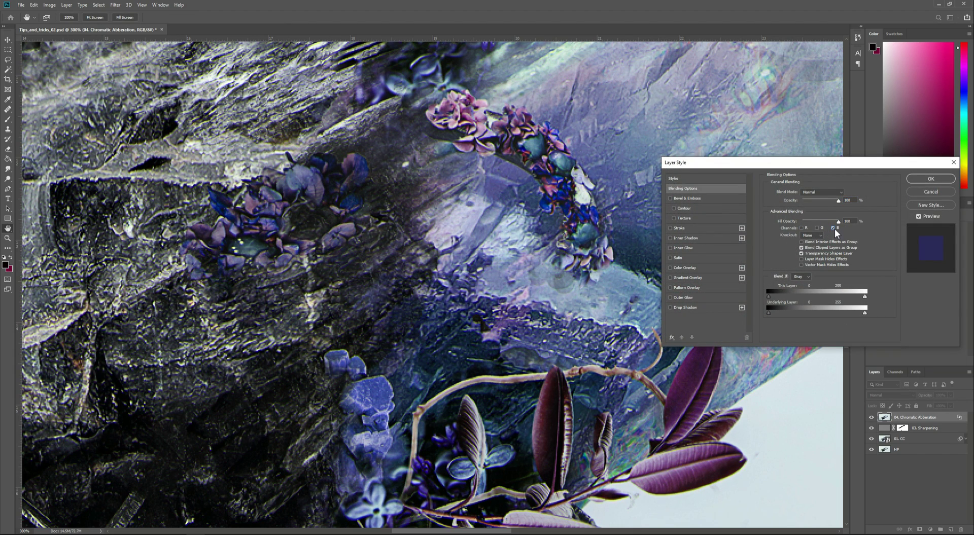
left_click(833, 228)
left_click(817, 228)
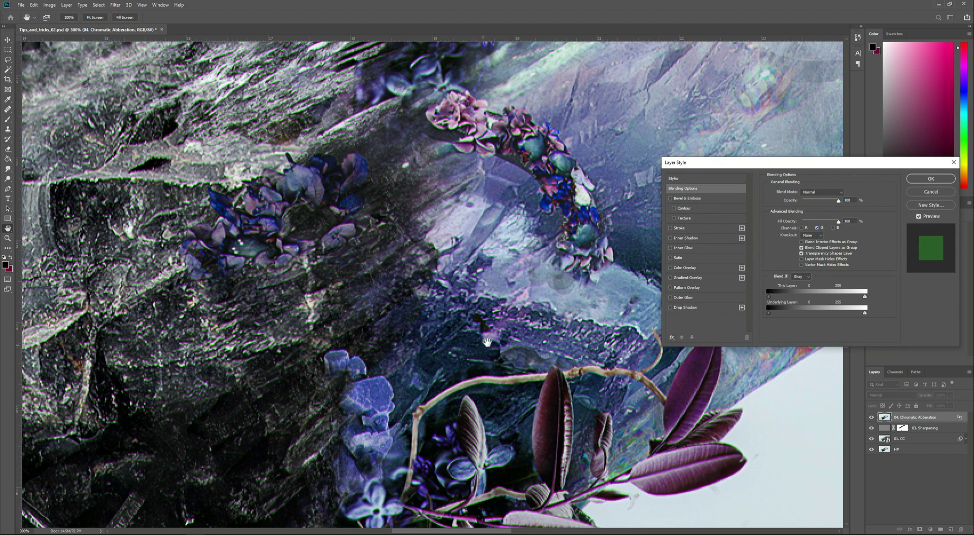
left_click(802, 228)
left_click(817, 228)
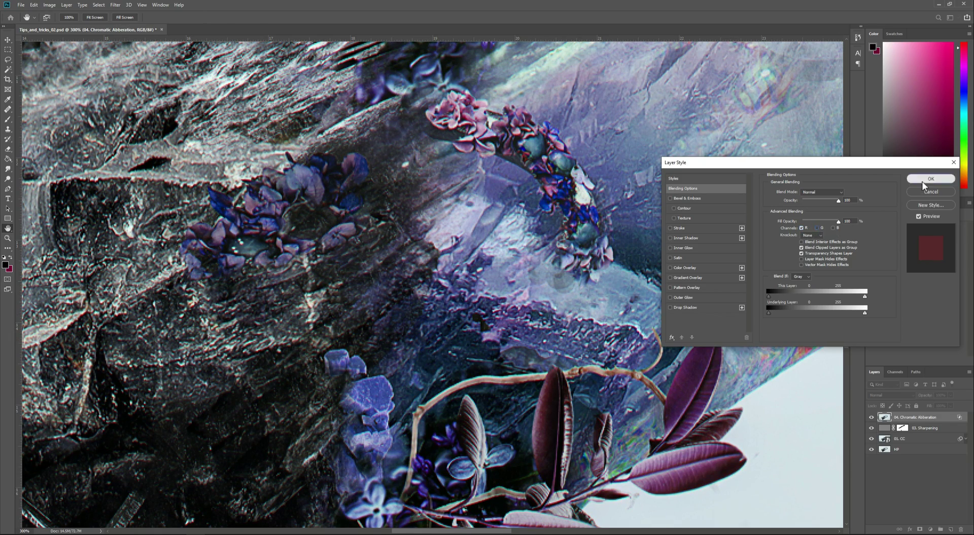
left_click(923, 180)
- Try shifting the 04. Chromatic Abberation layer far diagonally down and to the right with the Move tool, and undo the shift
key("ctrl+minus")
key("ctrl+minus")
key("ctrl+minus")
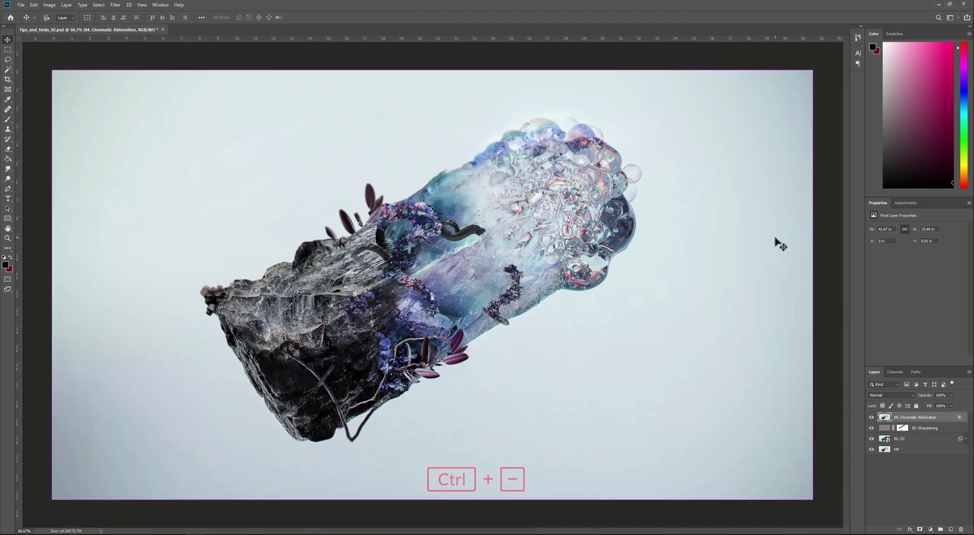
key("shift")
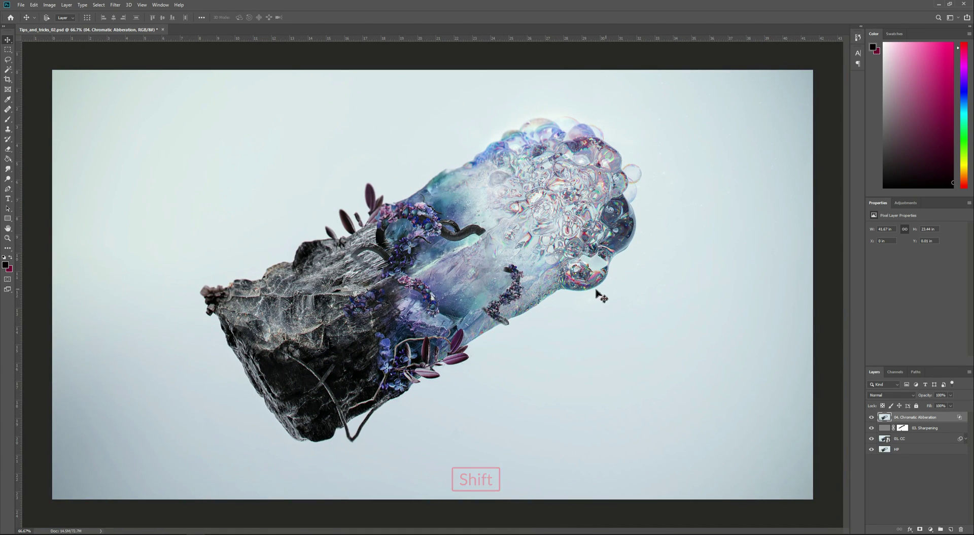
left_click_drag(600, 293, 668, 330)
key("ctrl+z")
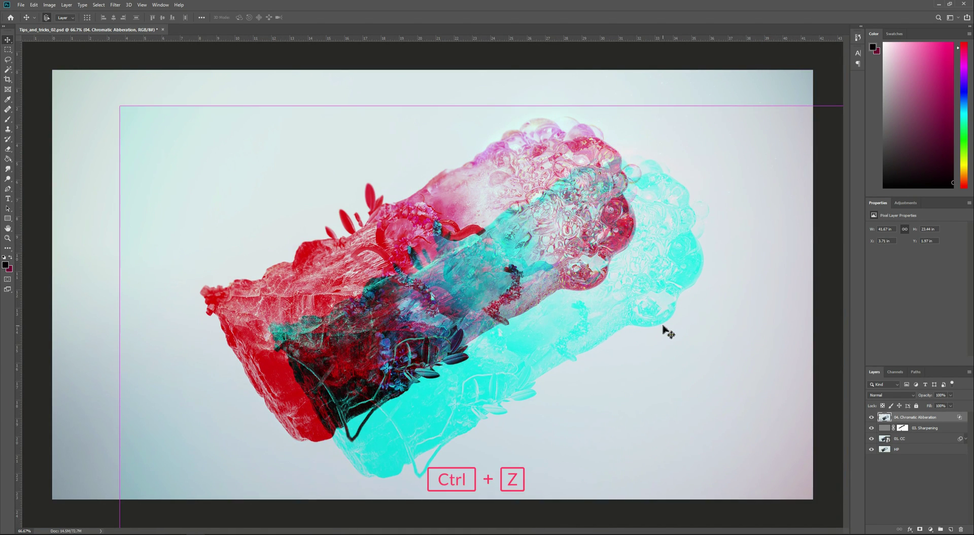
key("shift")
key("ctrl")
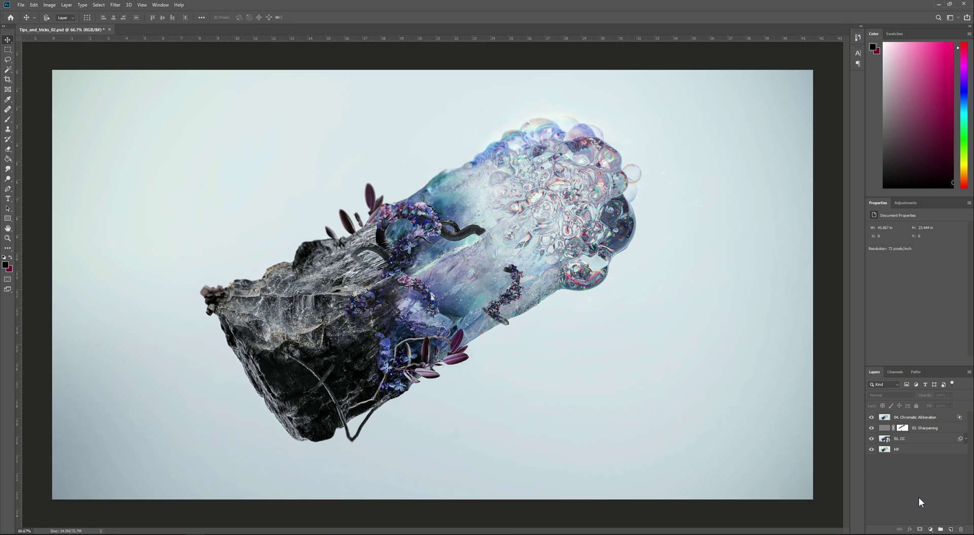
- Create a new layer named 05. Noise in Overlay mode, filled with the Overlay-neutral 50% gray
key("ctrl+shift+n")
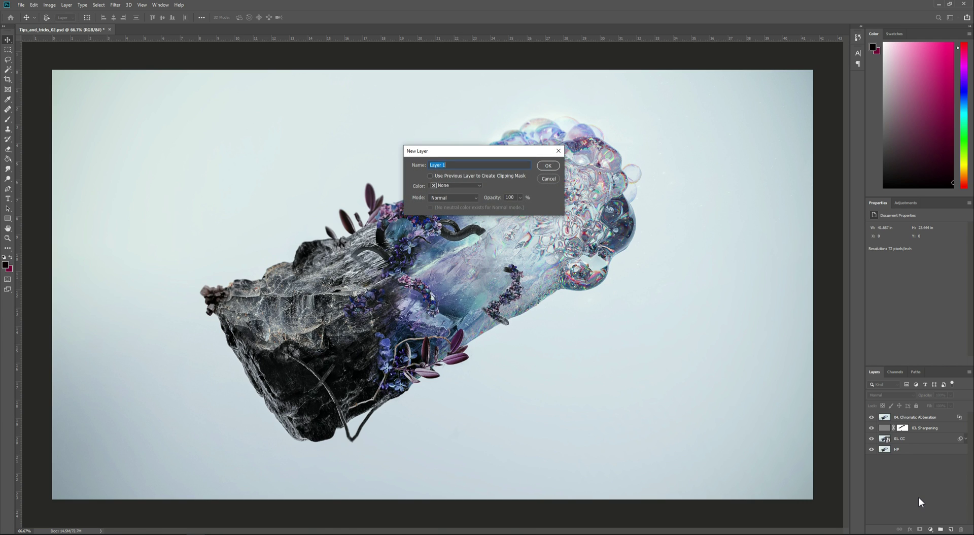
type("05. Noise")
left_click(450, 197)
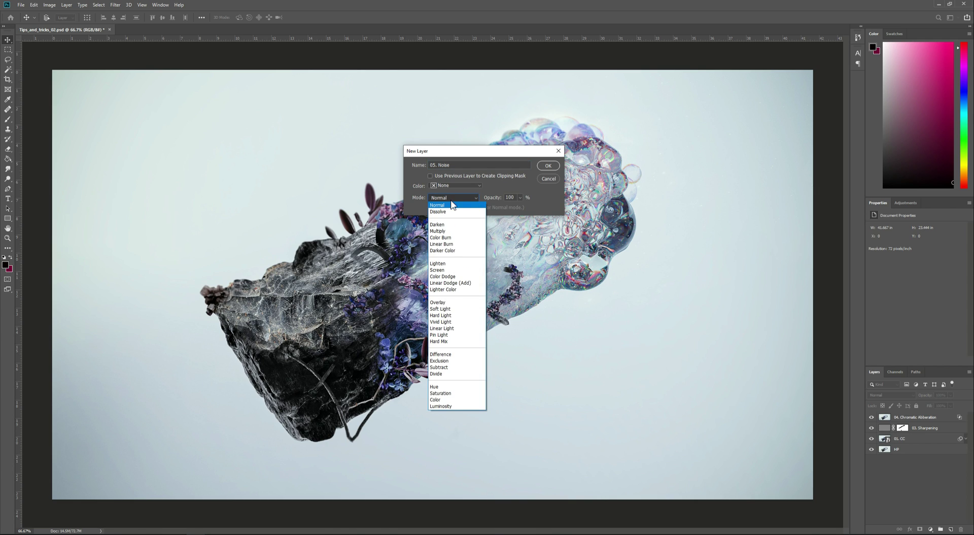
left_click(435, 302)
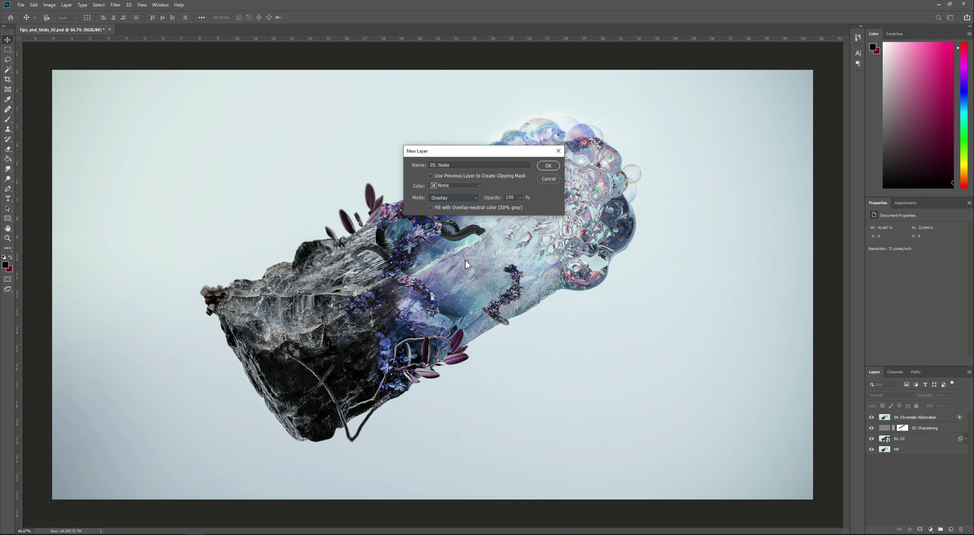
left_click(430, 208)
left_click(548, 166)
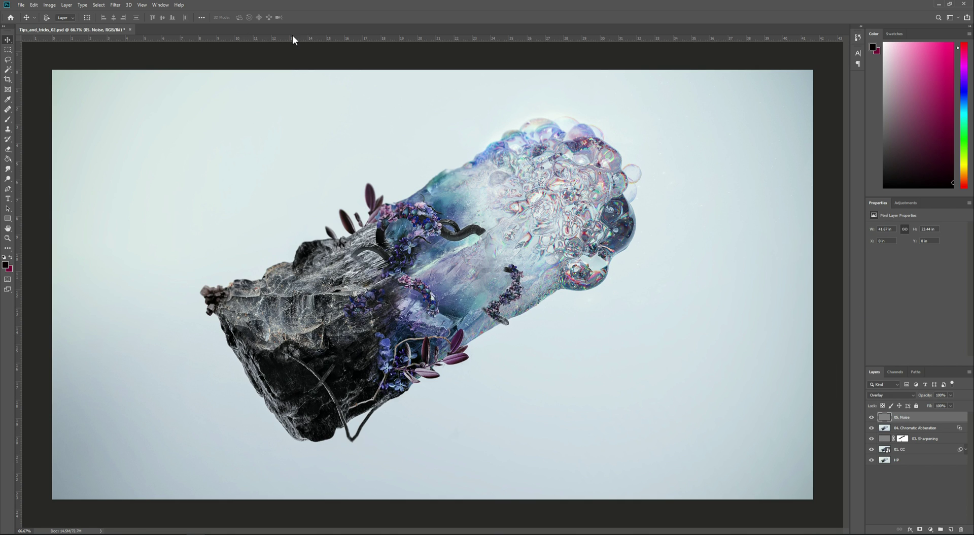
- Convert the 05. Noise layer to a smart object and apply a uniform, monochromatic Add Noise filter
right_click(908, 418)
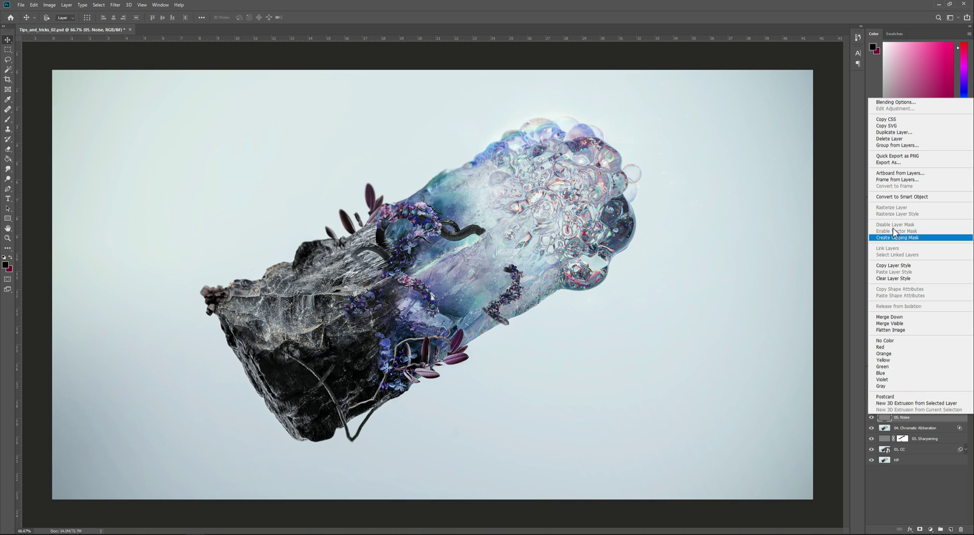
left_click(887, 198)
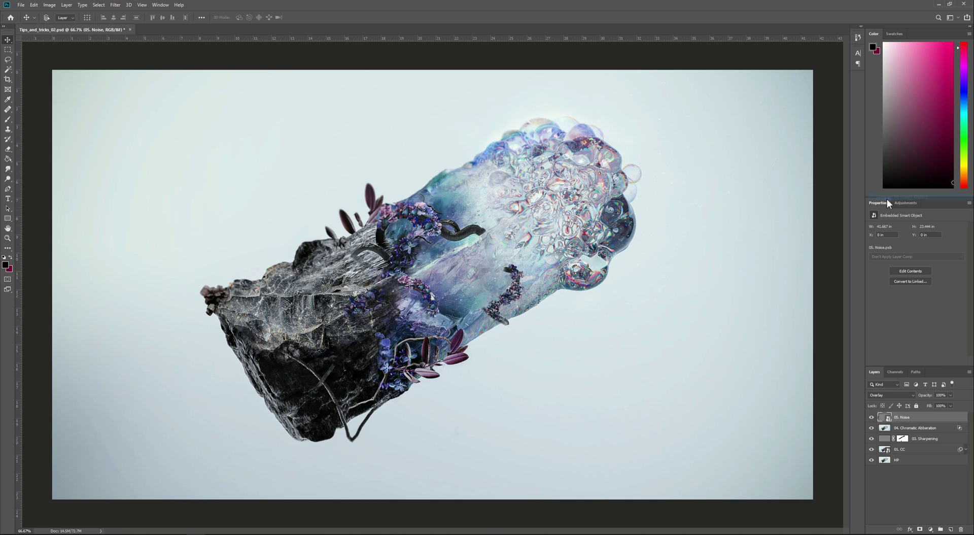
left_click(115, 6)
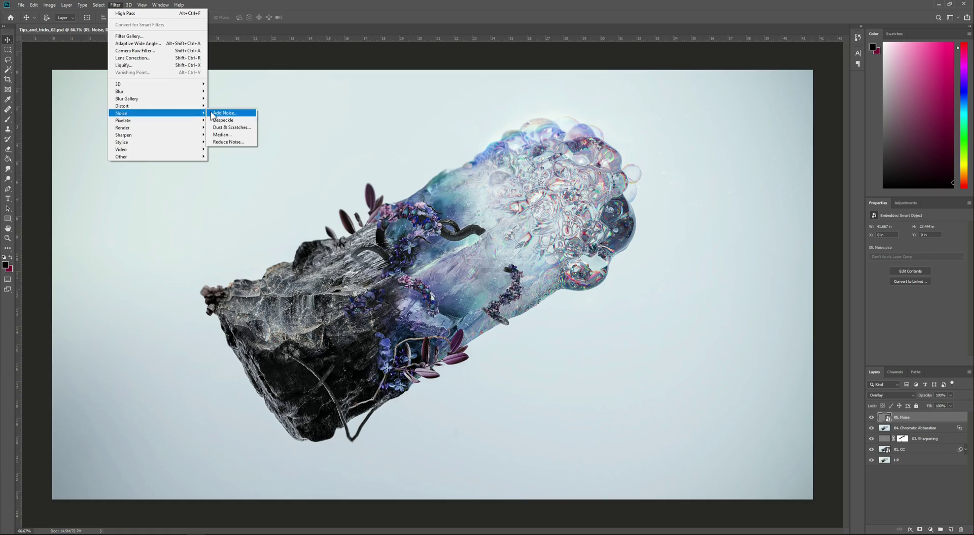
left_click(226, 113)
key("ctrl+equal")
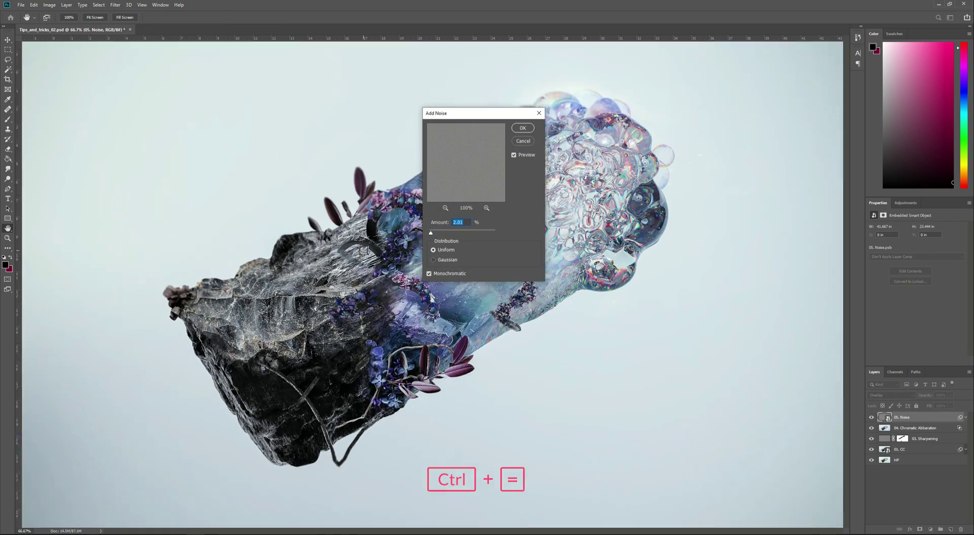
key("ctrl+equal")
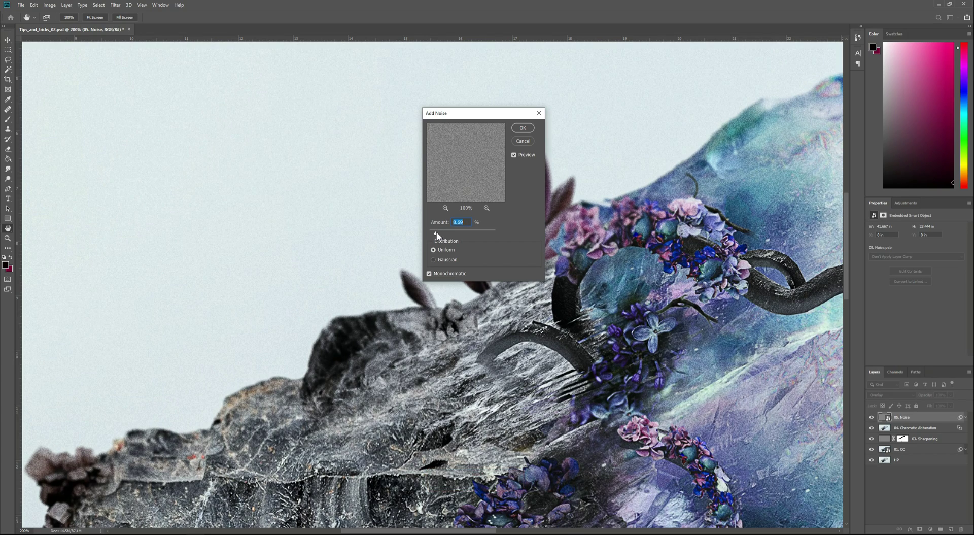
left_click(519, 128)
- Set the Add Noise smart filter's amount to 7.73% on 05. Noise and collapse the layer's smart filter list
key("ctrl+minus")
key("ctrl+minus")
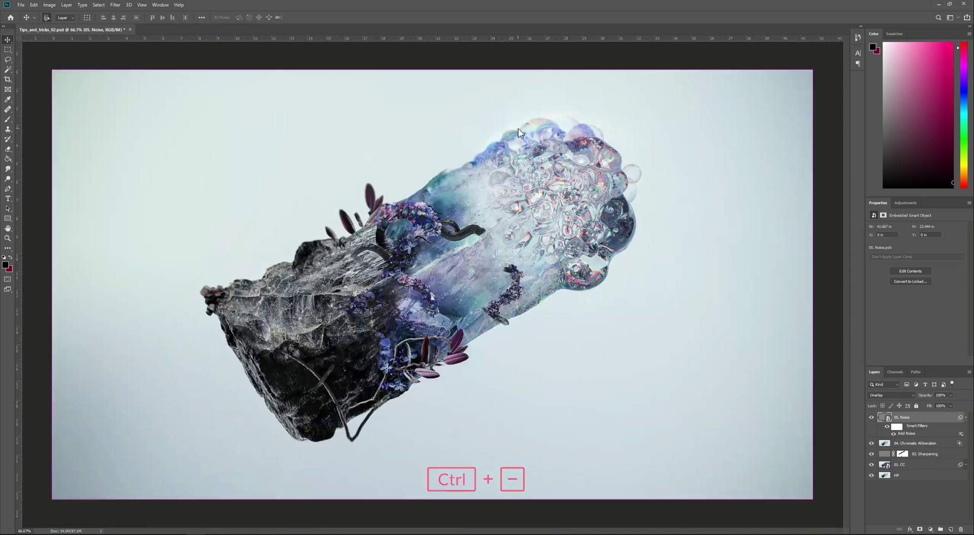
double_click(911, 434)
left_click_drag(462, 228, 436, 231)
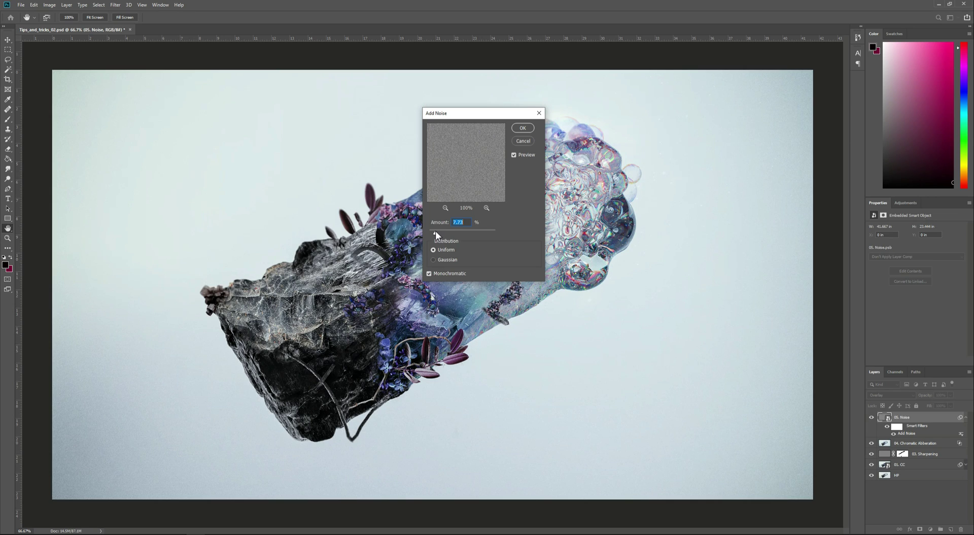
left_click(528, 127)
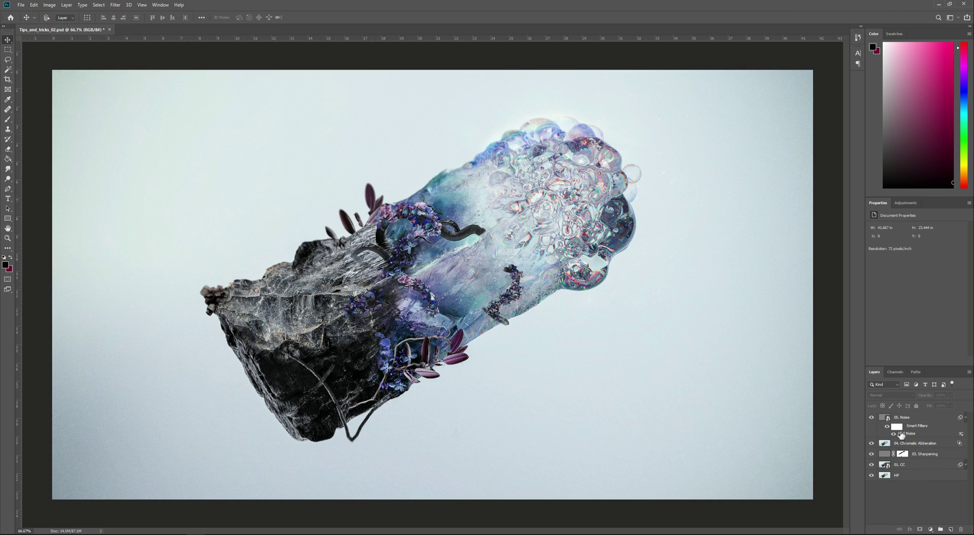
left_click(967, 418)
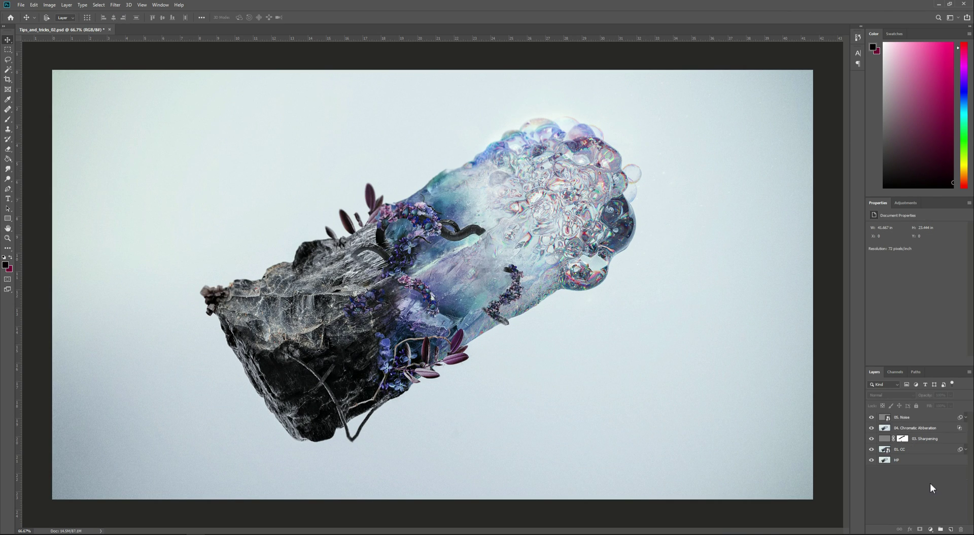